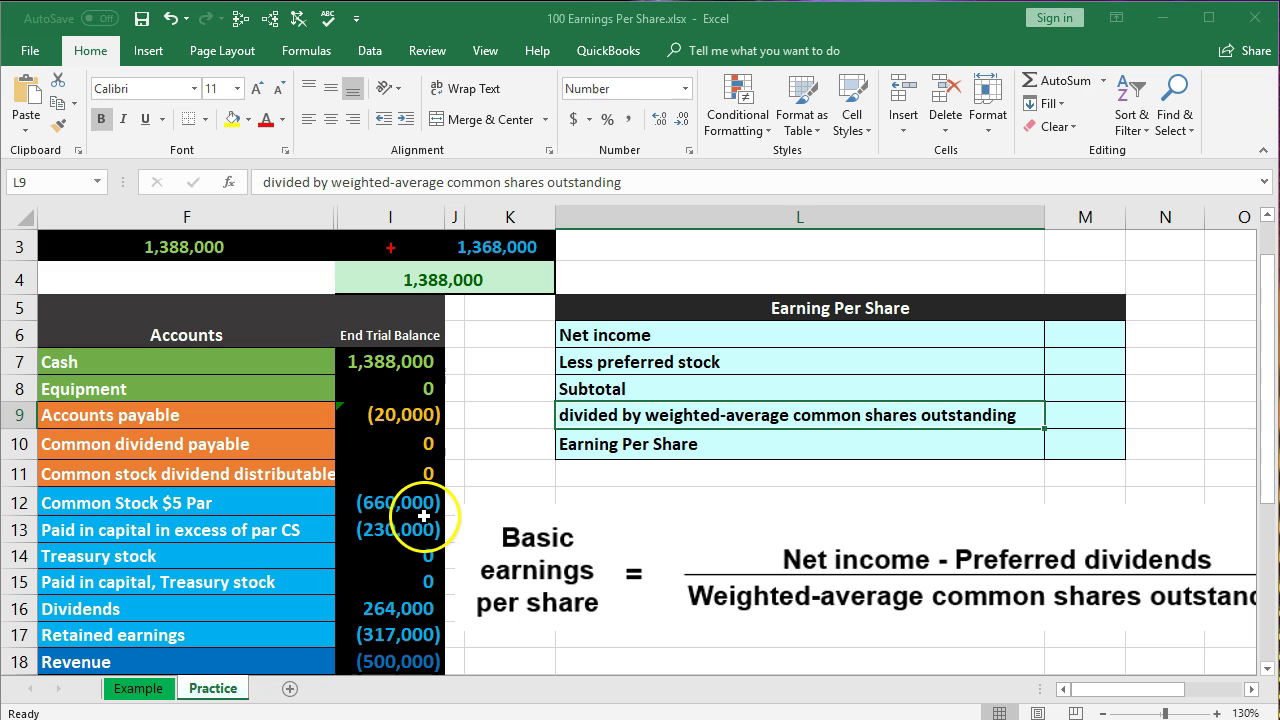
Review the trial balance formulas for paid-in capital, the I21 debit/credit check and Net Income, leaving them unchanged.
left_click(406, 519)
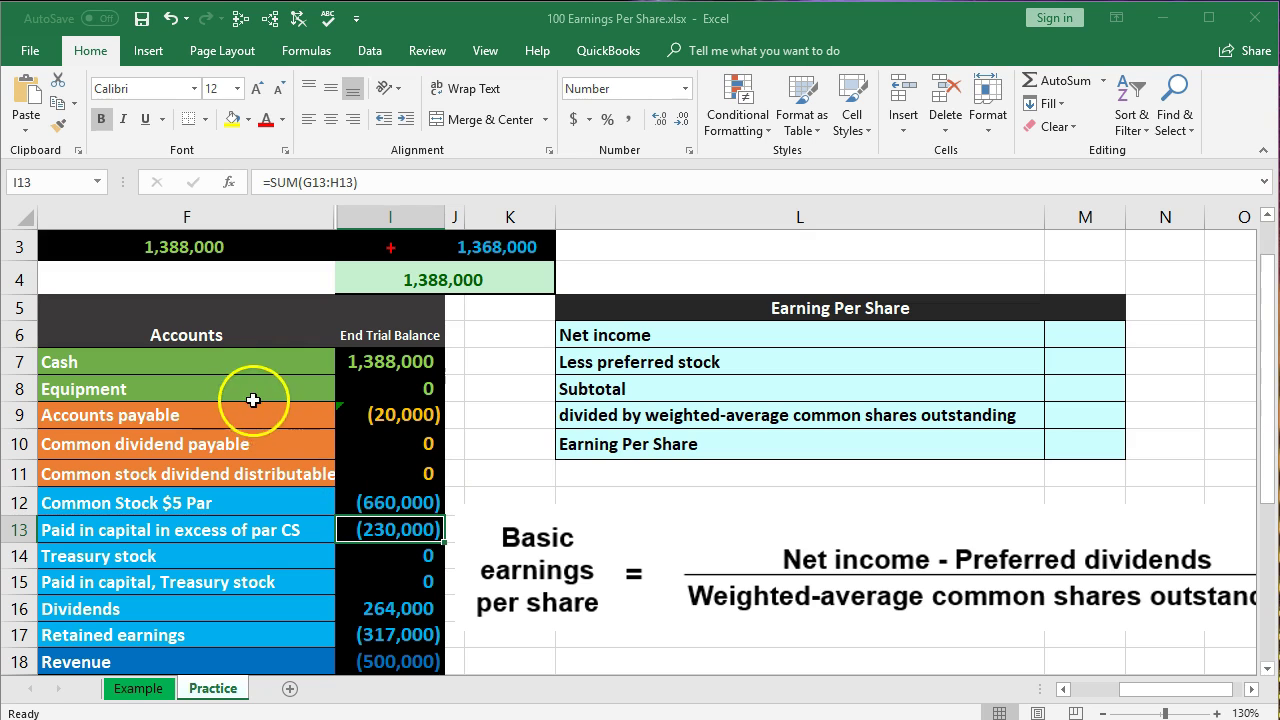
scroll(242, 550, "down", 1)
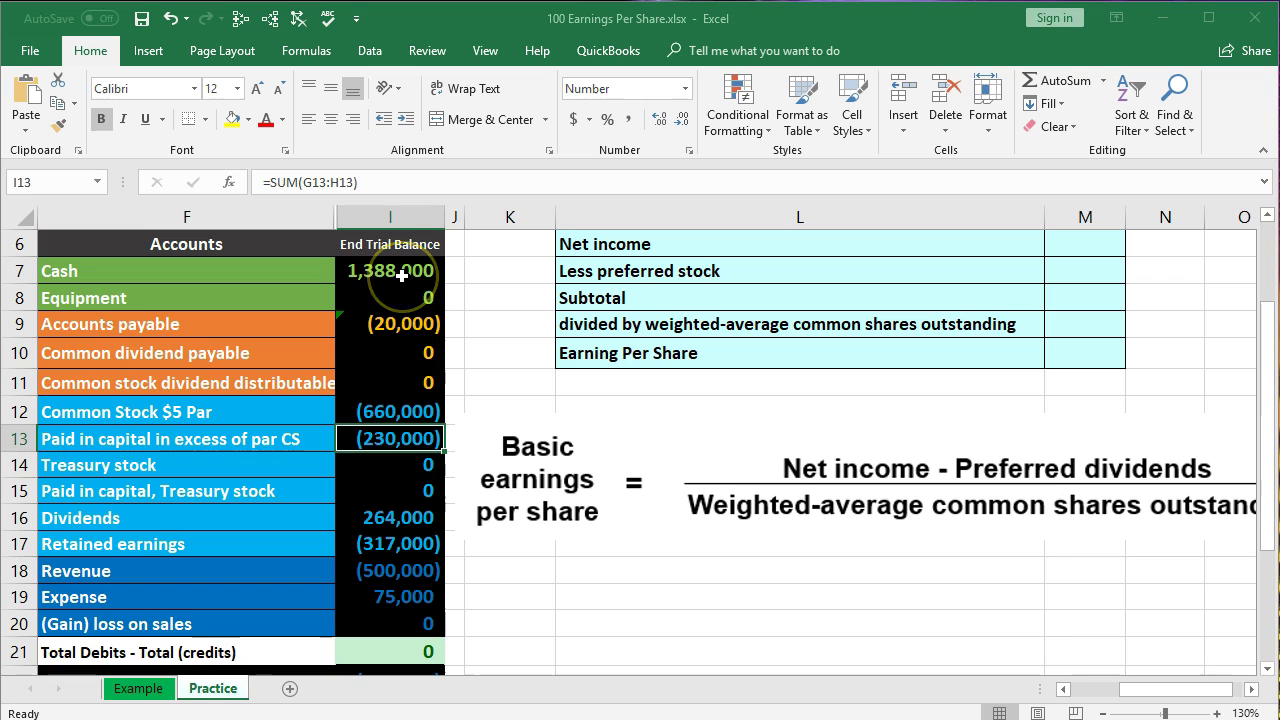
left_click(400, 644)
double_click(400, 644)
key("Return")
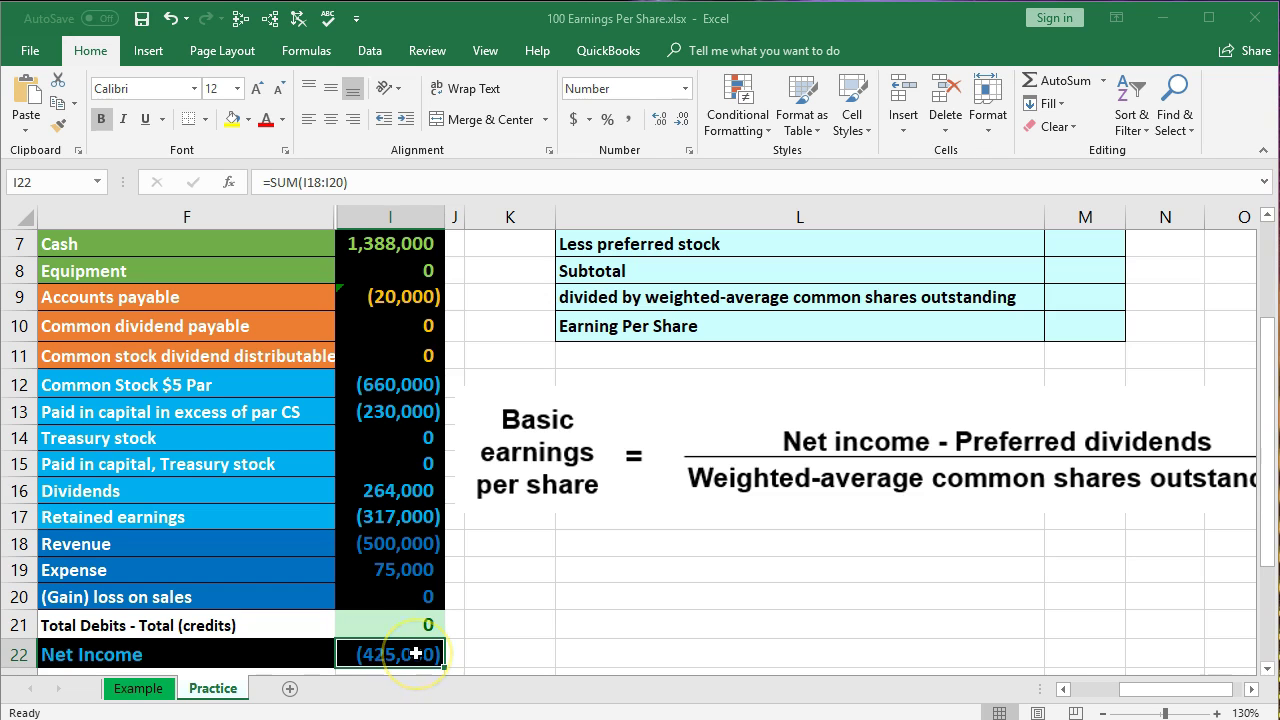
double_click(418, 654)
scroll(567, 575, "down", 1)
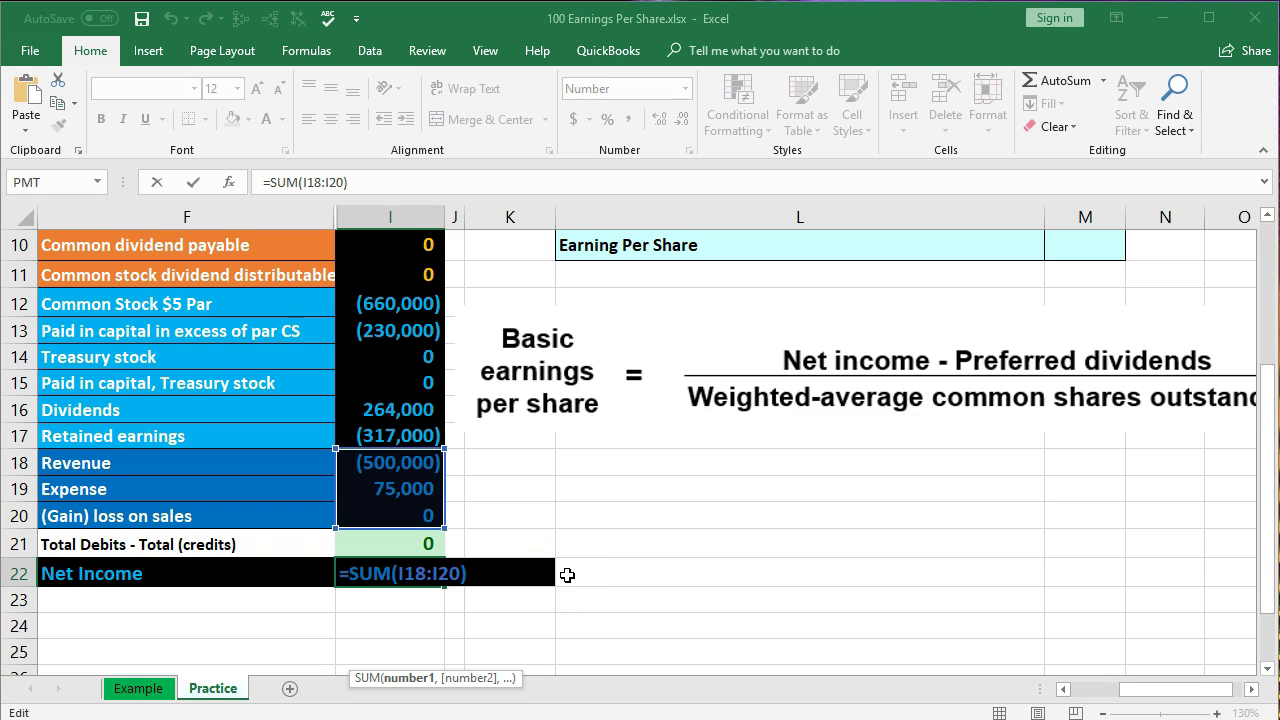
key("Return")
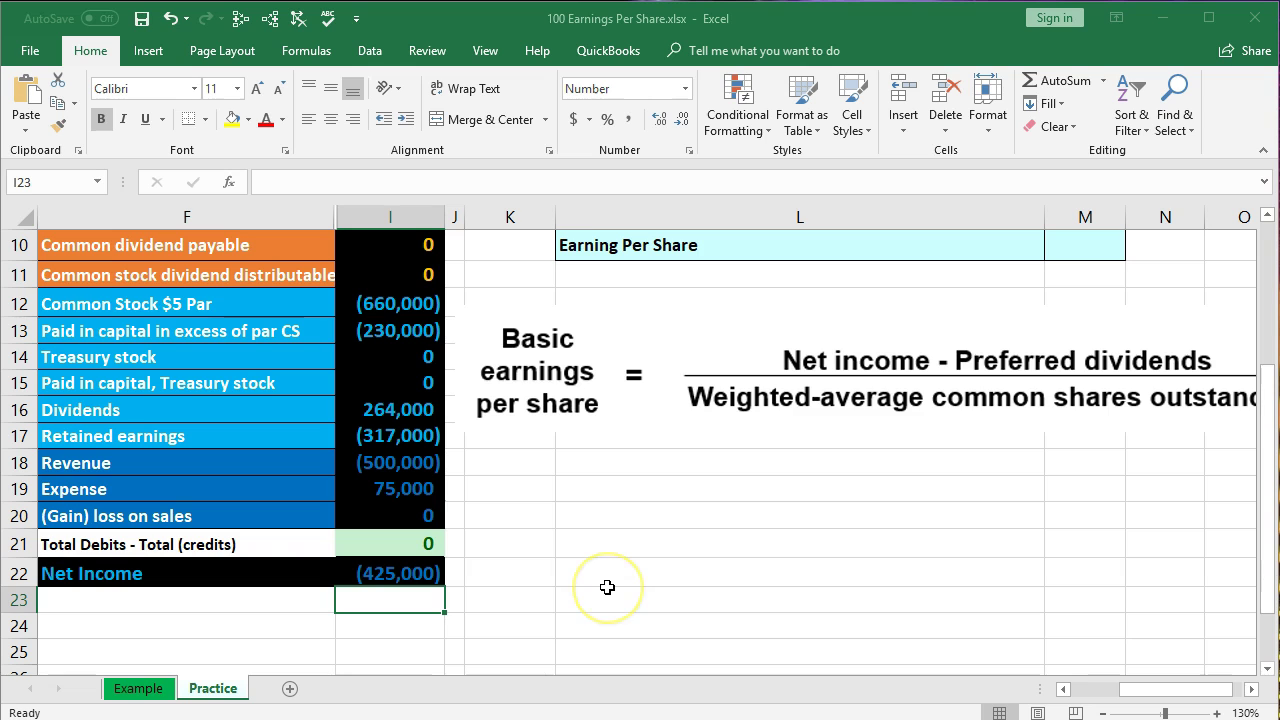
scroll(607, 587, "up", 1)
scroll(607, 587, "up", 1)
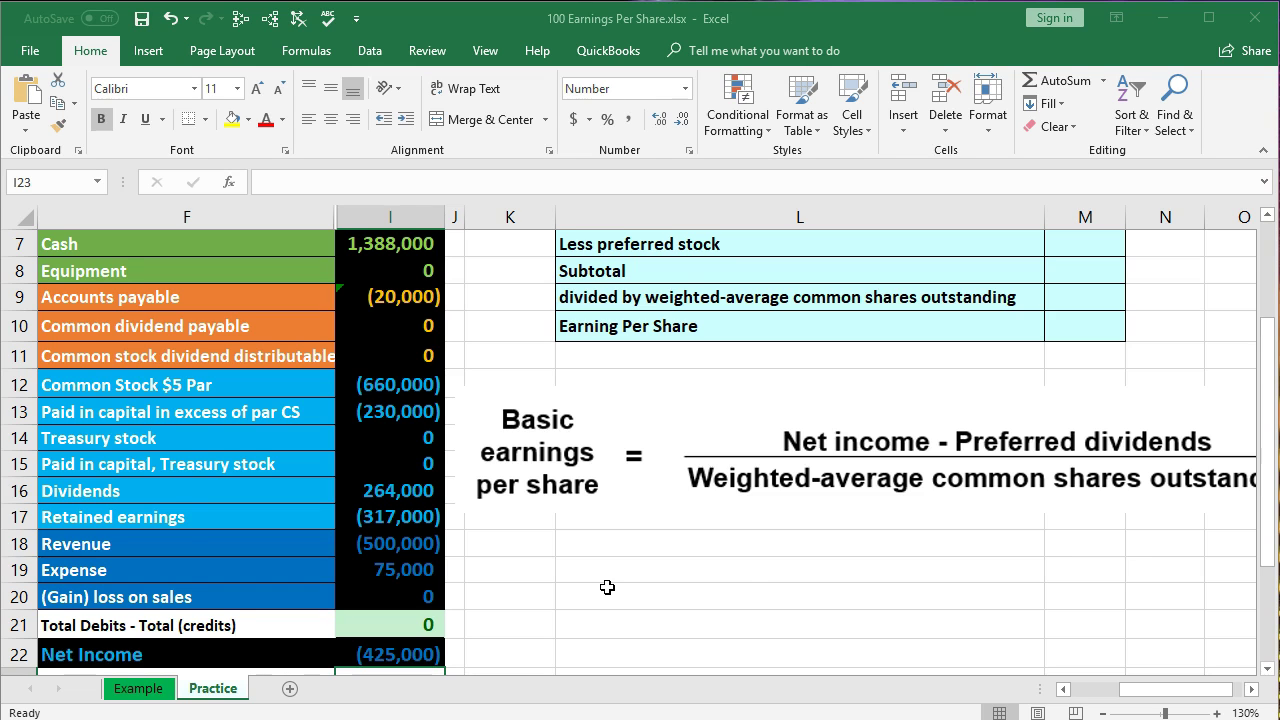
scroll(607, 587, "up", 1)
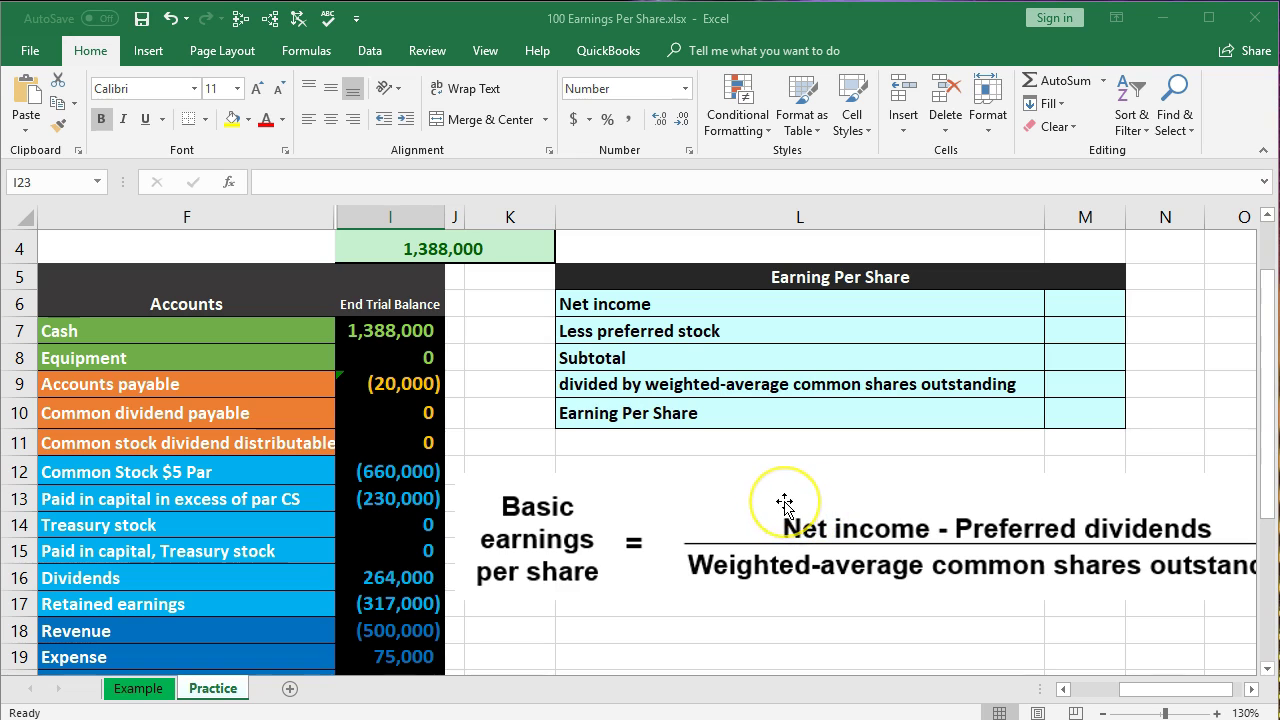
Select the basic earnings per share formula image, then deselect it and recheck the Net Income total.
left_click(852, 518)
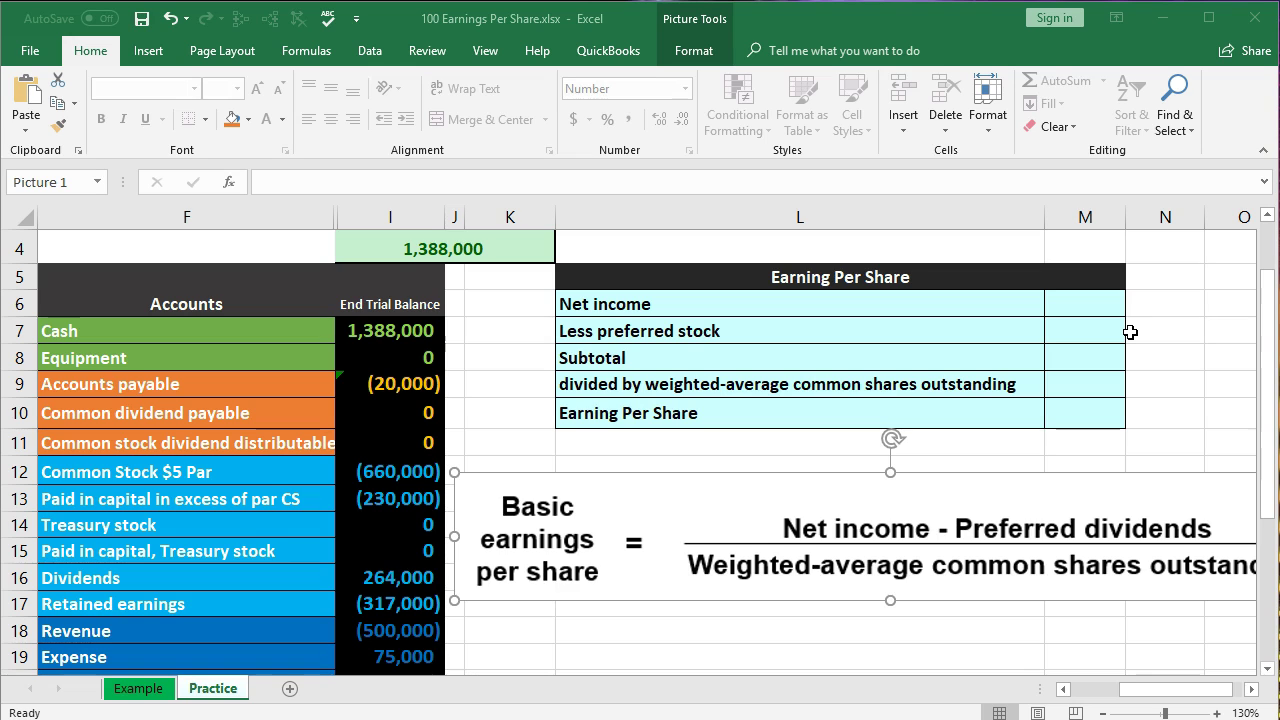
left_click(1088, 342)
scroll(1074, 357, "down", 1)
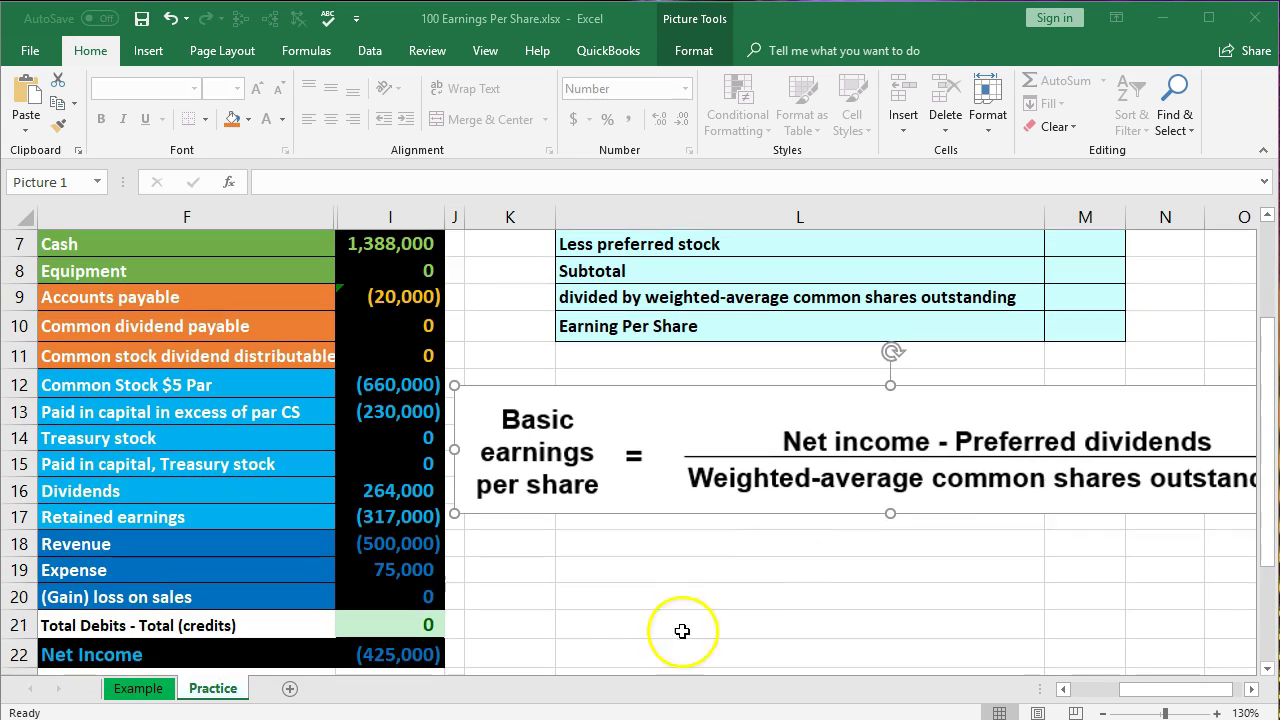
left_click(432, 653)
scroll(700, 609, "up", 1)
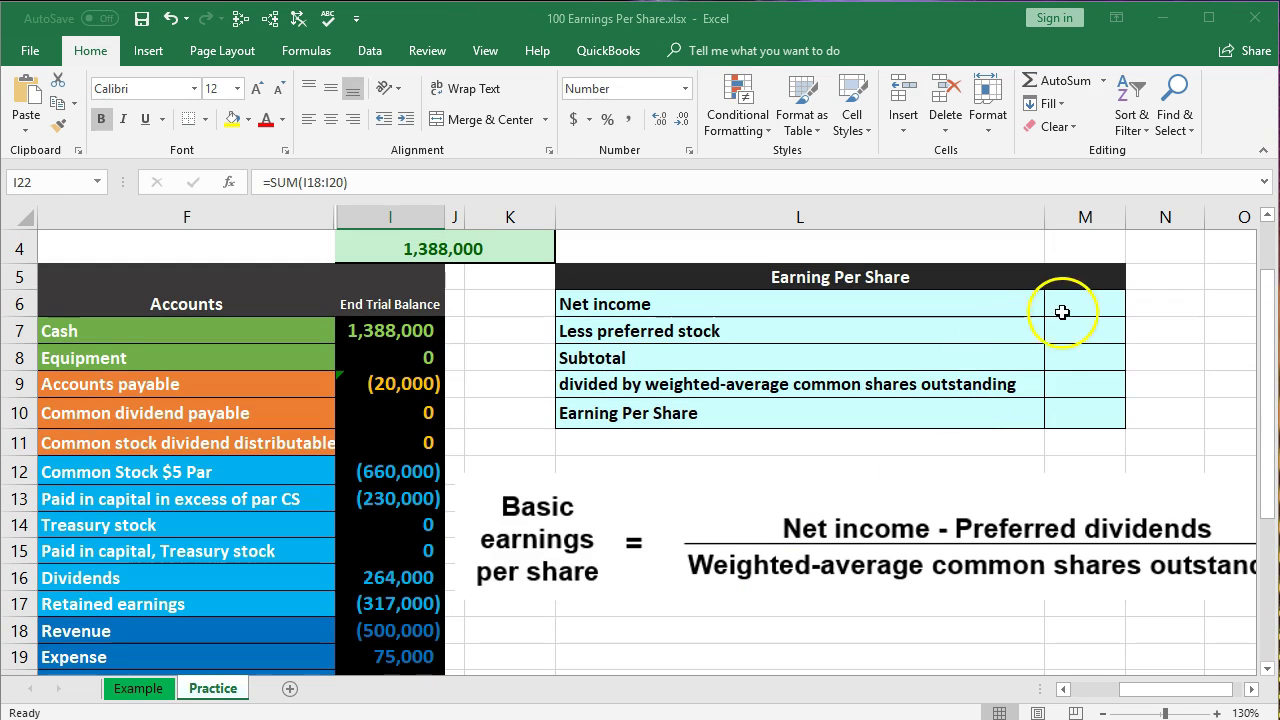
Link M6 to the negated trial-balance Net Income (425,000) and enter 0 for preferred stock in M7.
left_click(1062, 312)
type("-")
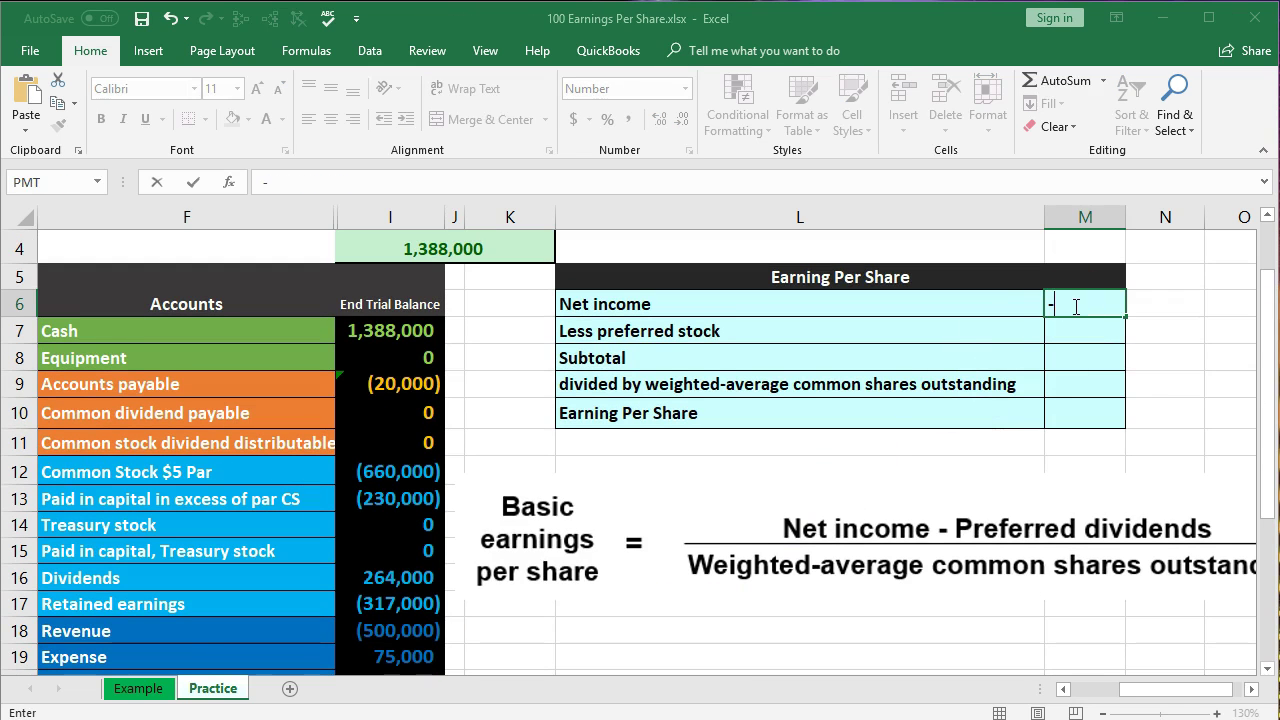
scroll(1074, 305, "down", 1)
left_click(435, 654)
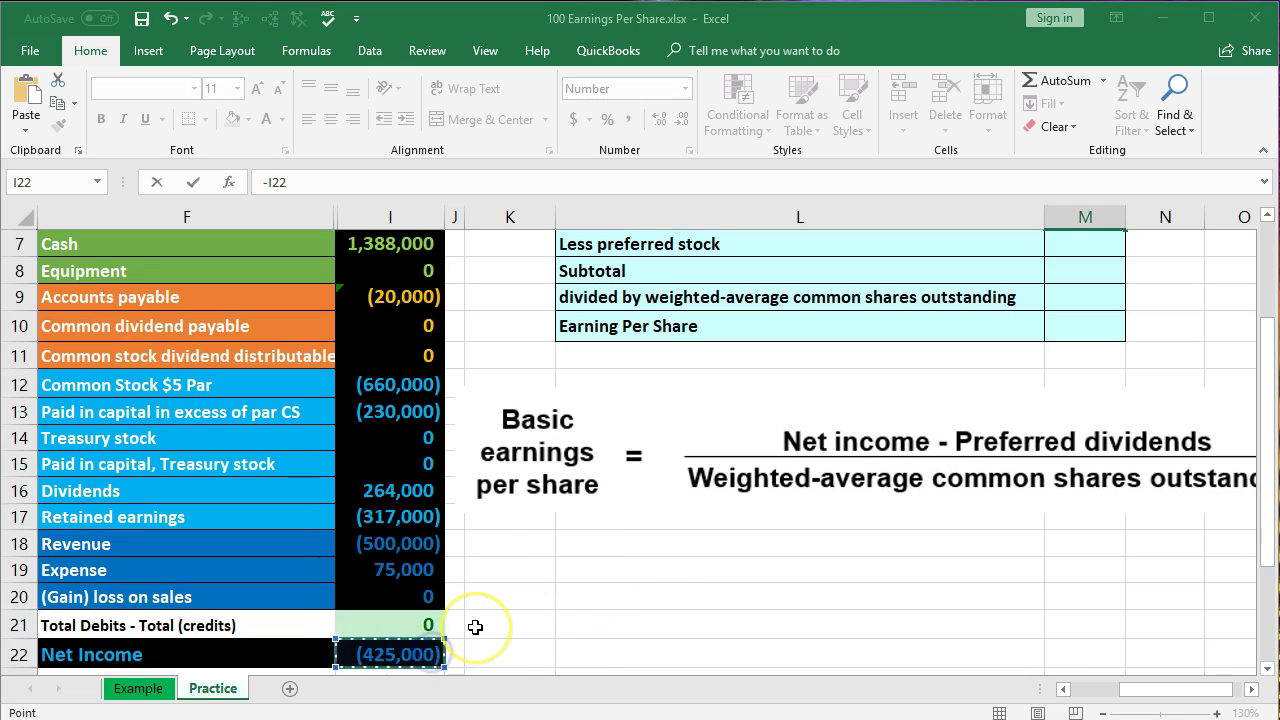
key("Return")
scroll(475, 627, "up", 1)
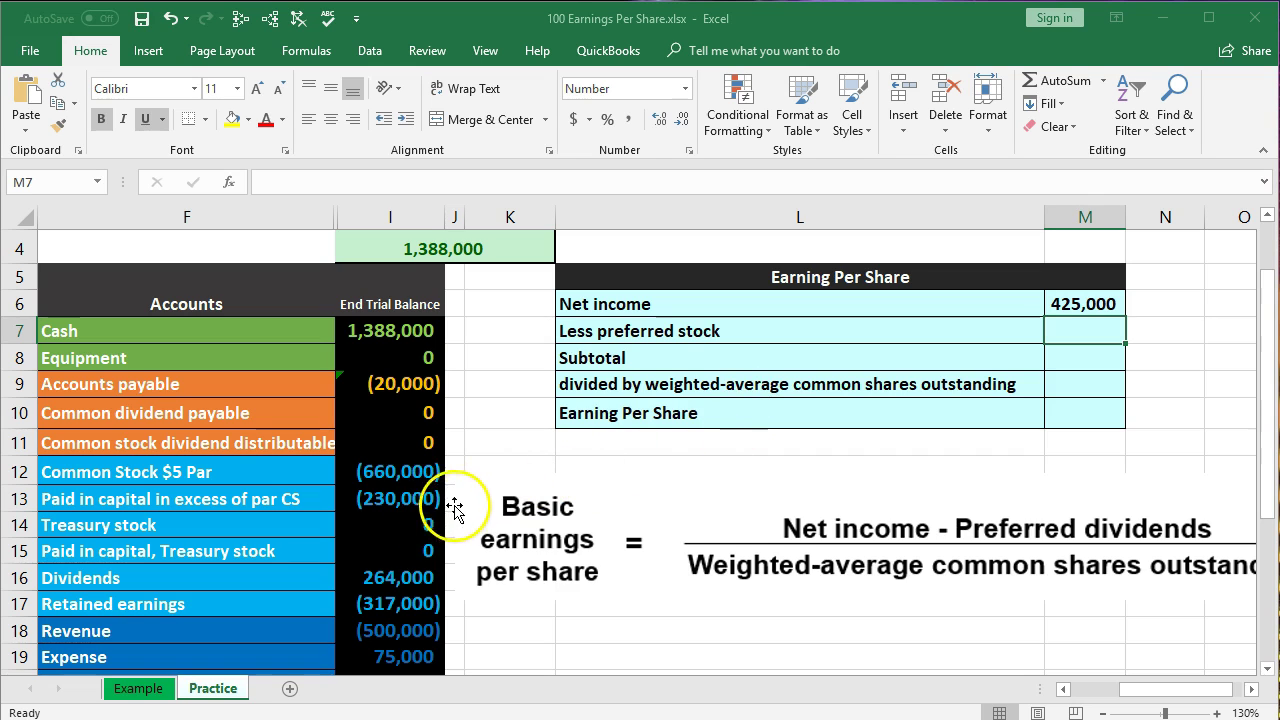
type("0")
key("Return")
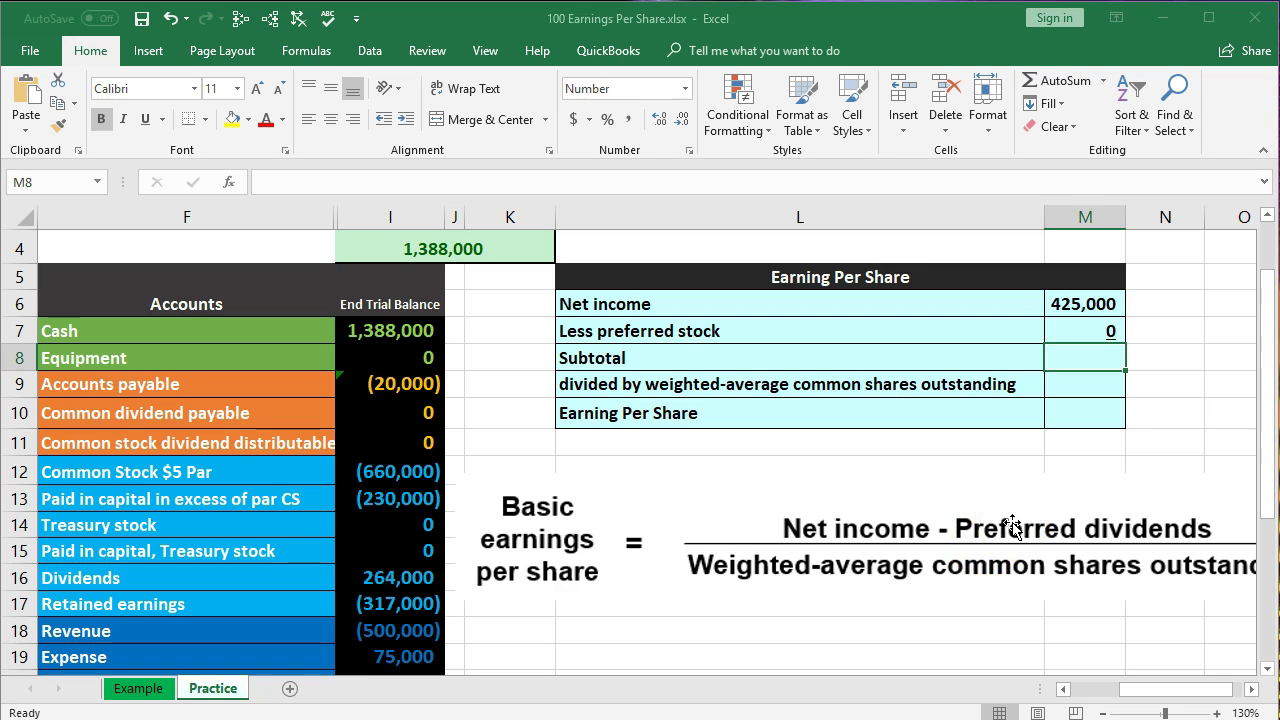
Enter a Subtotal formula in M8 subtracting preferred stock from net income in M6, showing 425,000.
type("=")
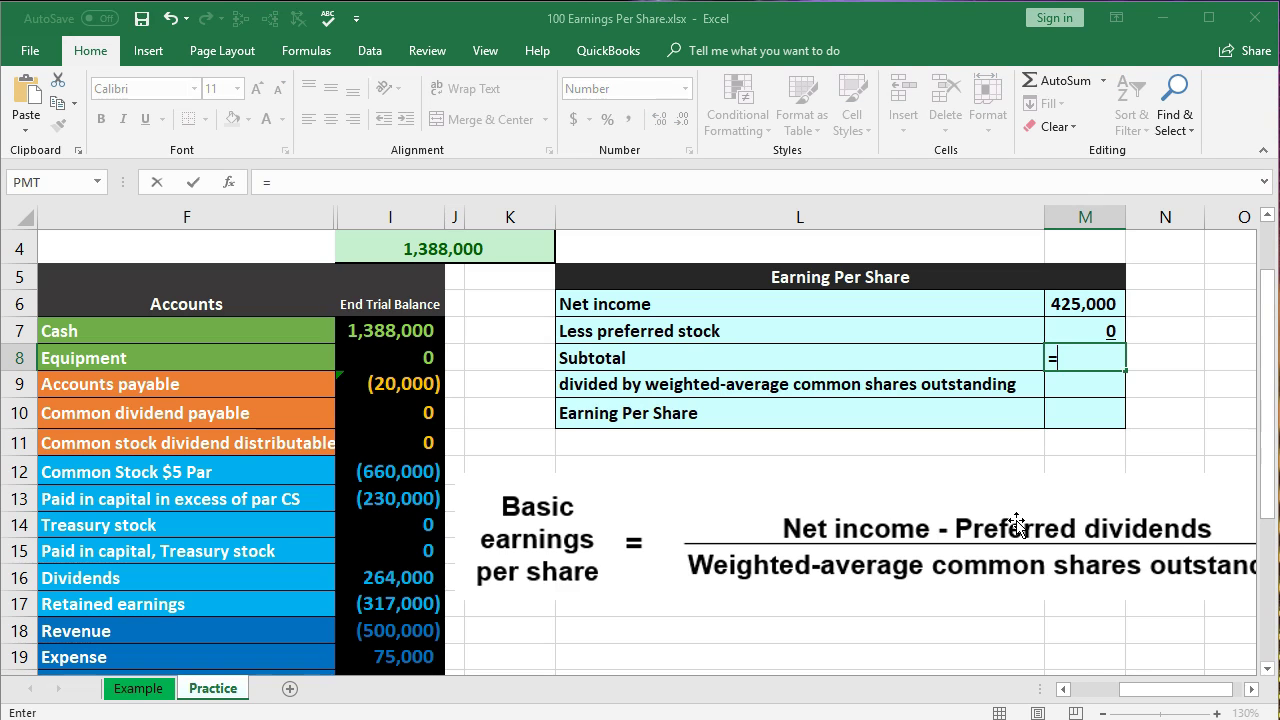
left_click(1070, 304)
type("-")
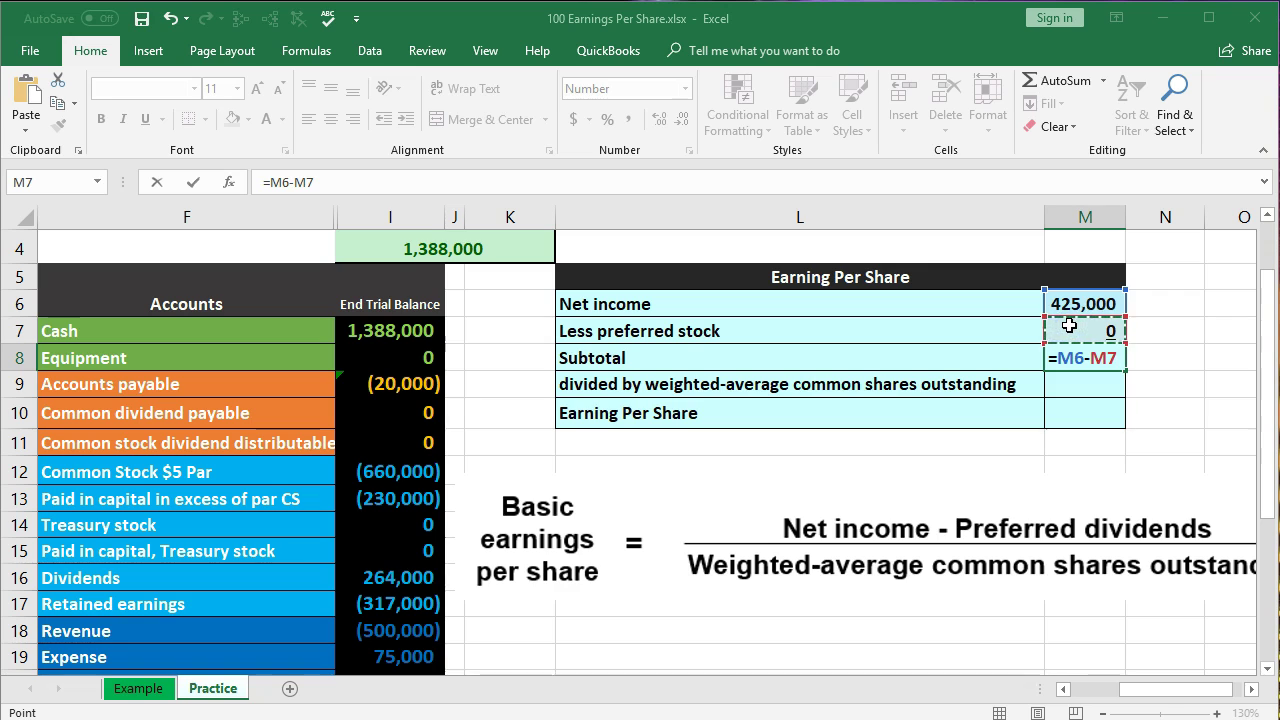
key("Return")
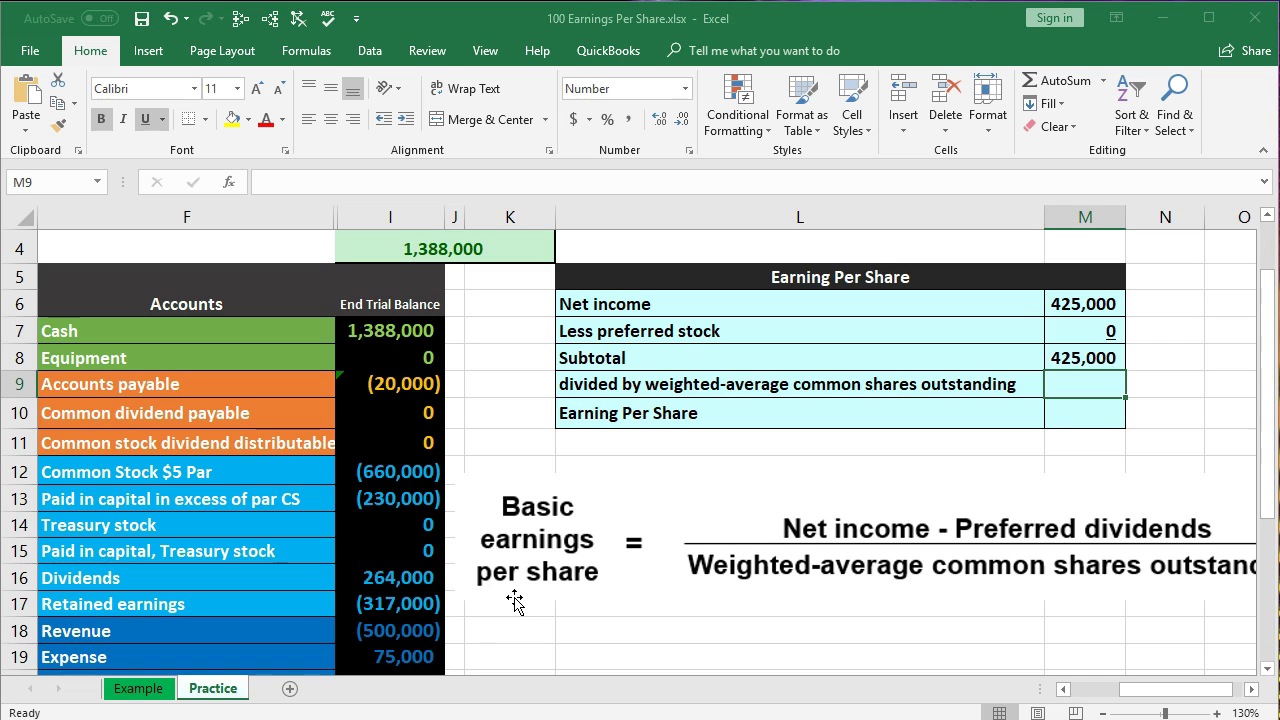
left_click(418, 577)
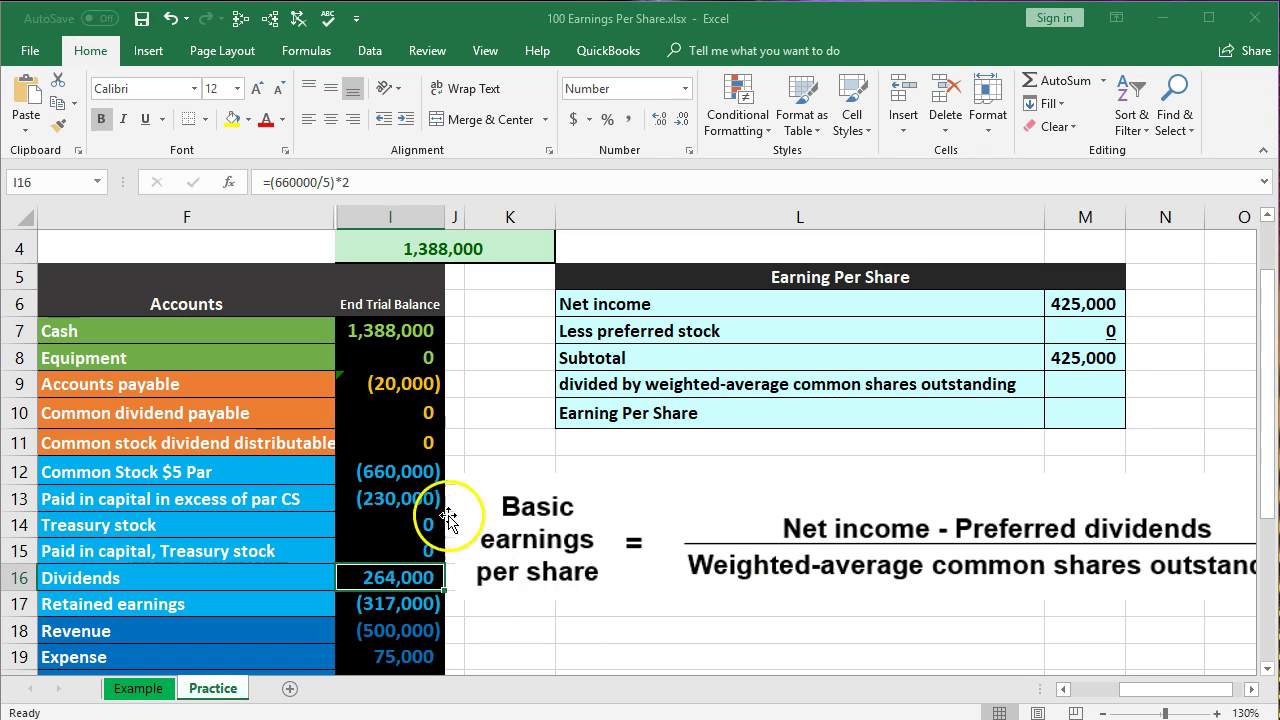
left_click_drag(416, 476, 414, 497)
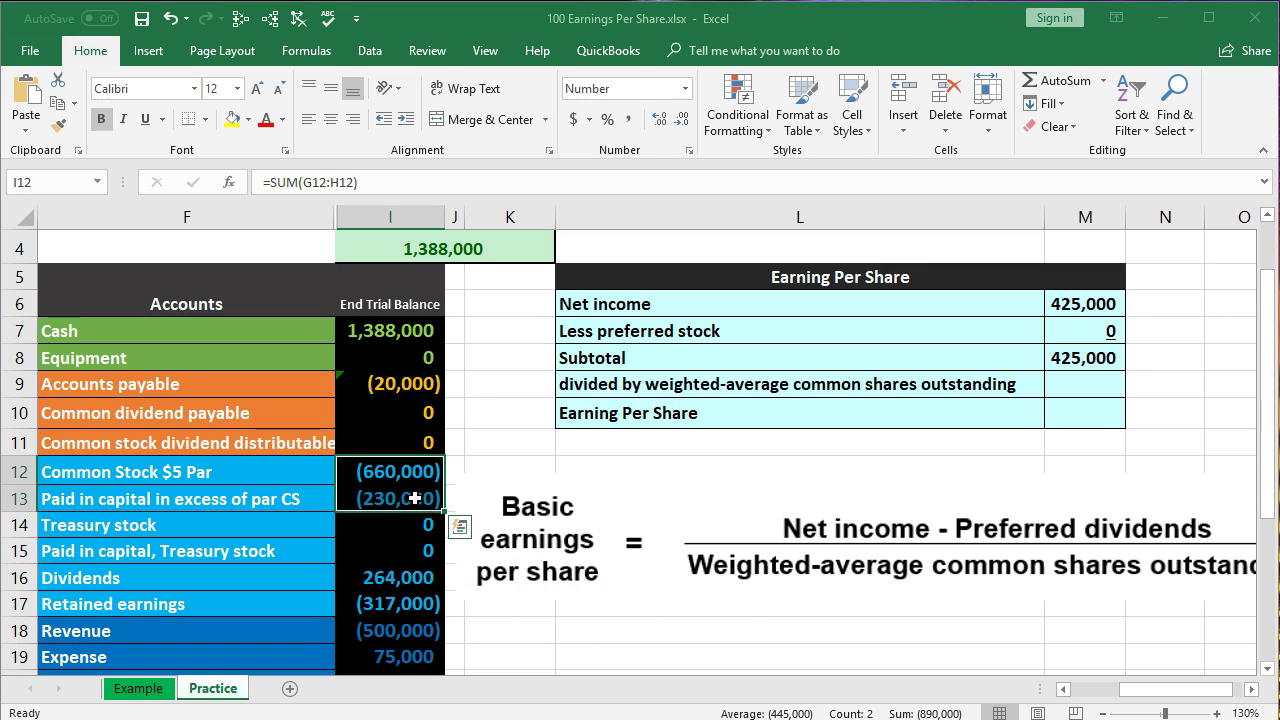
left_click(340, 472)
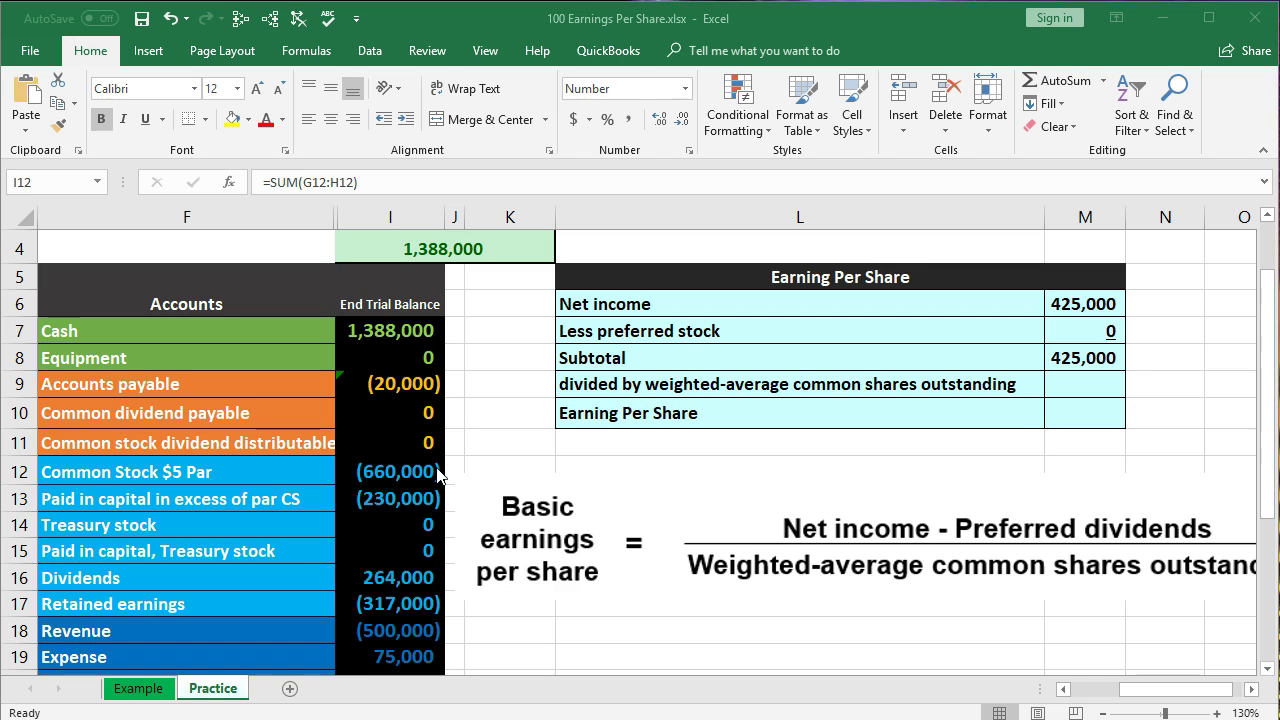
Compute 660,000 ÷ 5 = 132,000 shares in Windows Calculator, then close it.
key("XF86Calculator")
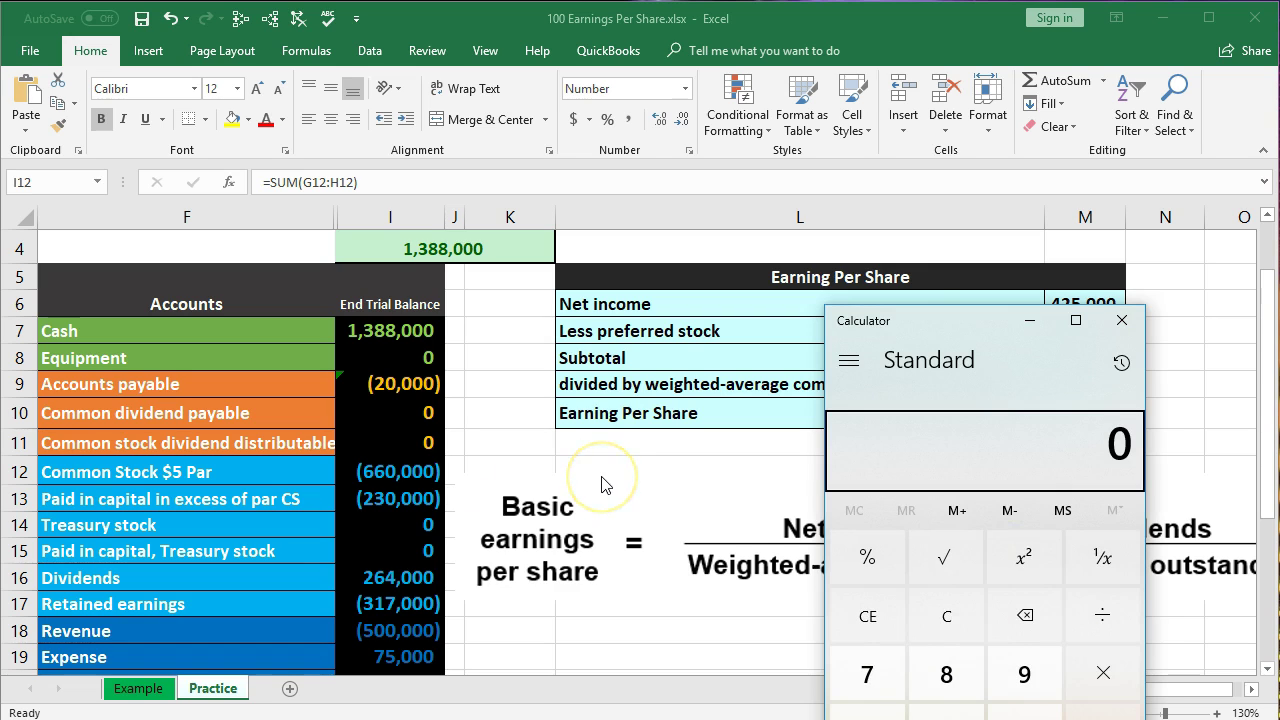
type("660,000")
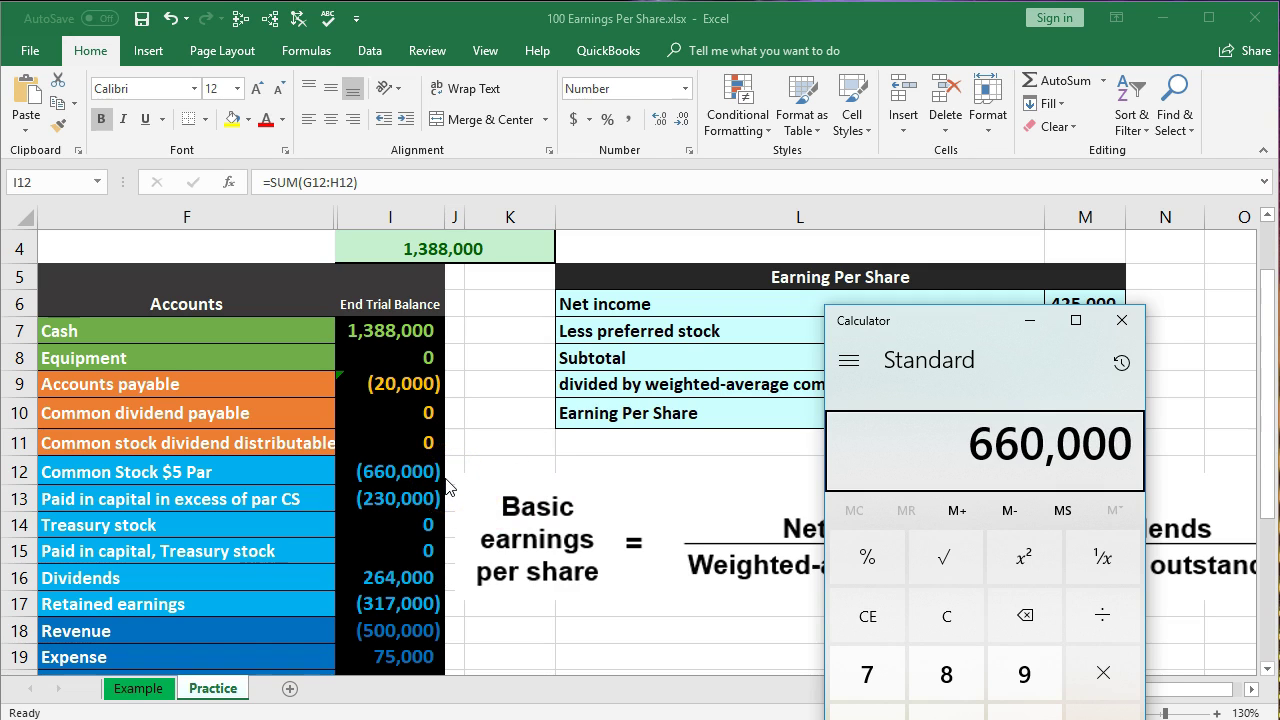
key("slash")
type("5")
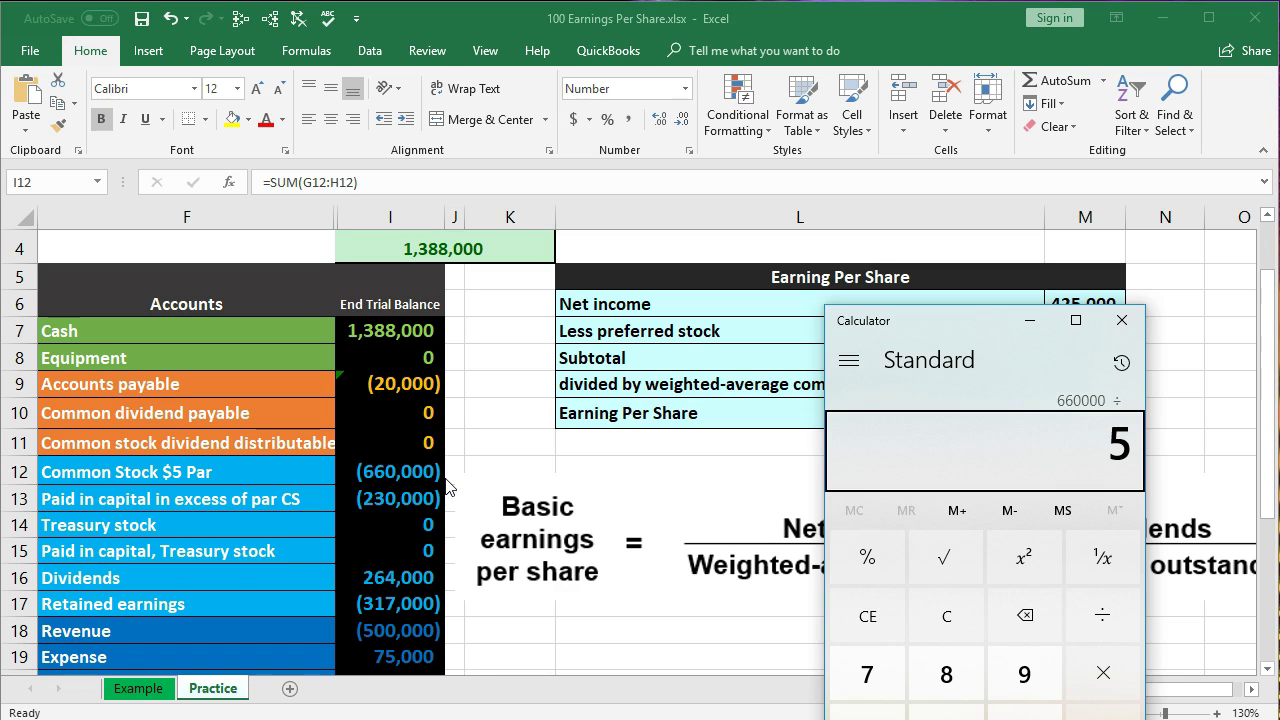
key("Return")
left_click(433, 484)
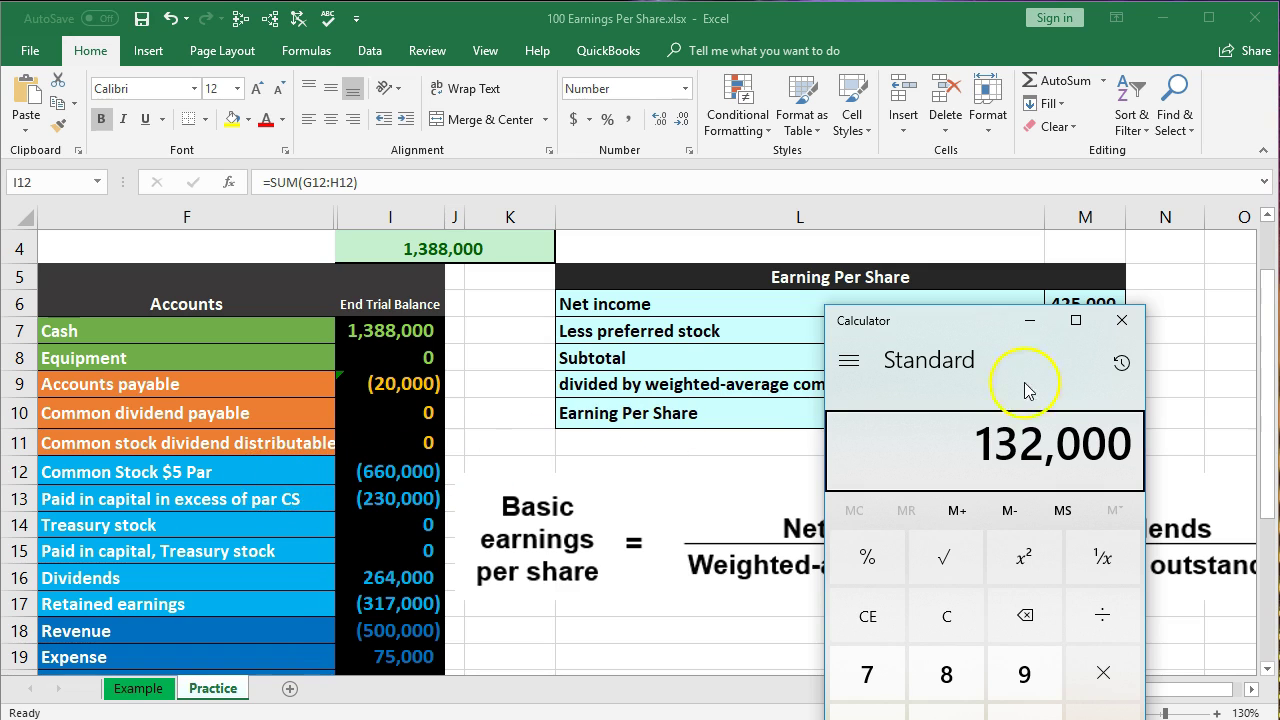
left_click(1122, 320)
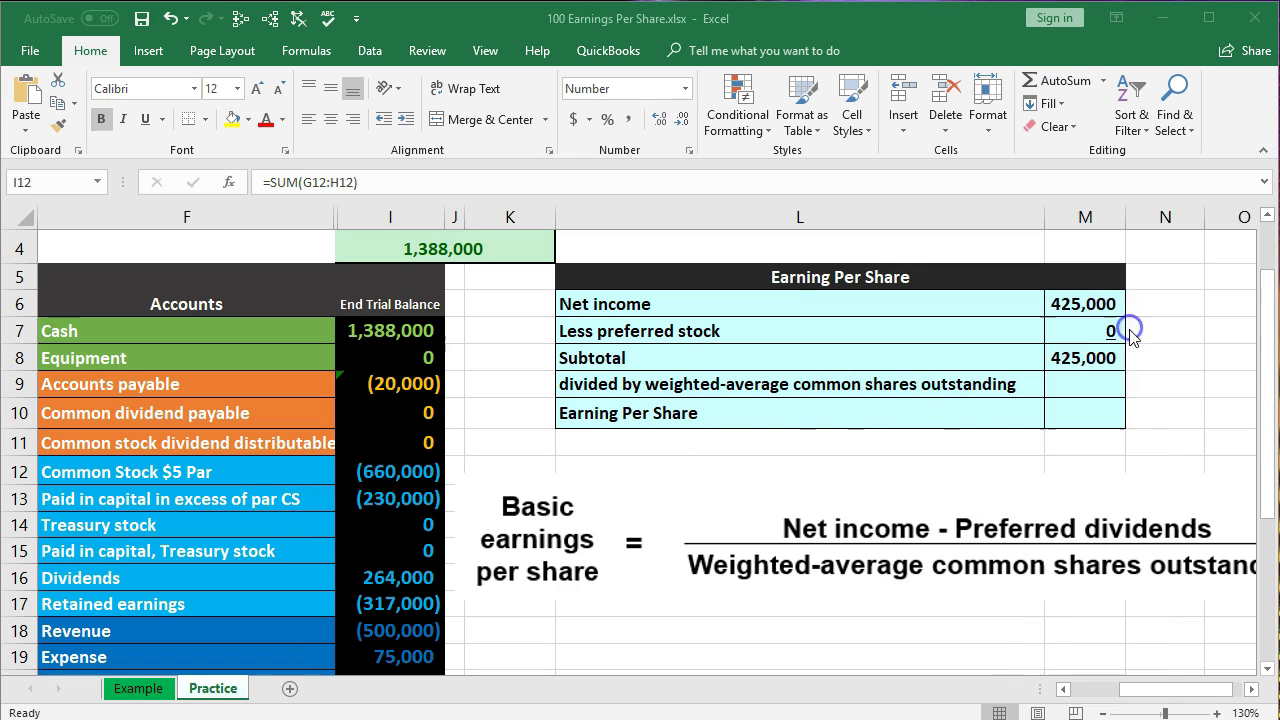
Enter =660000/5 in M9 so the weighted-average shares show 132,000, and verify the formula.
left_click(1085, 384)
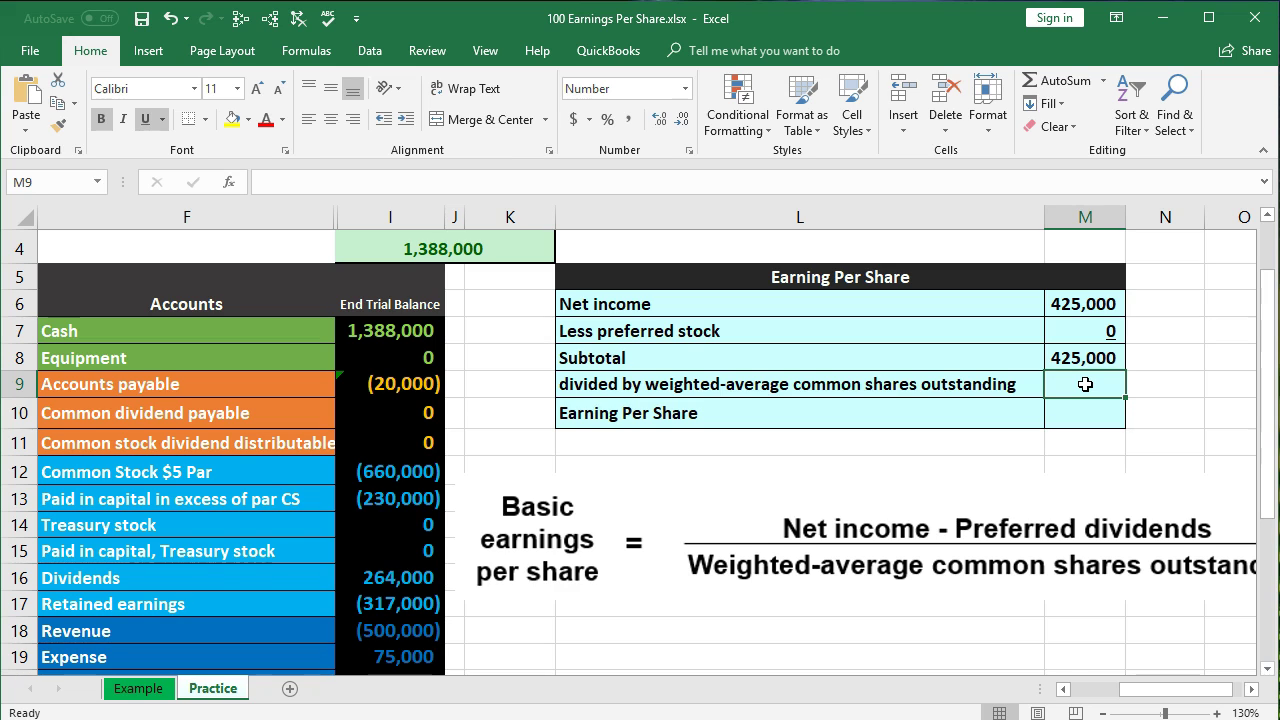
type("=")
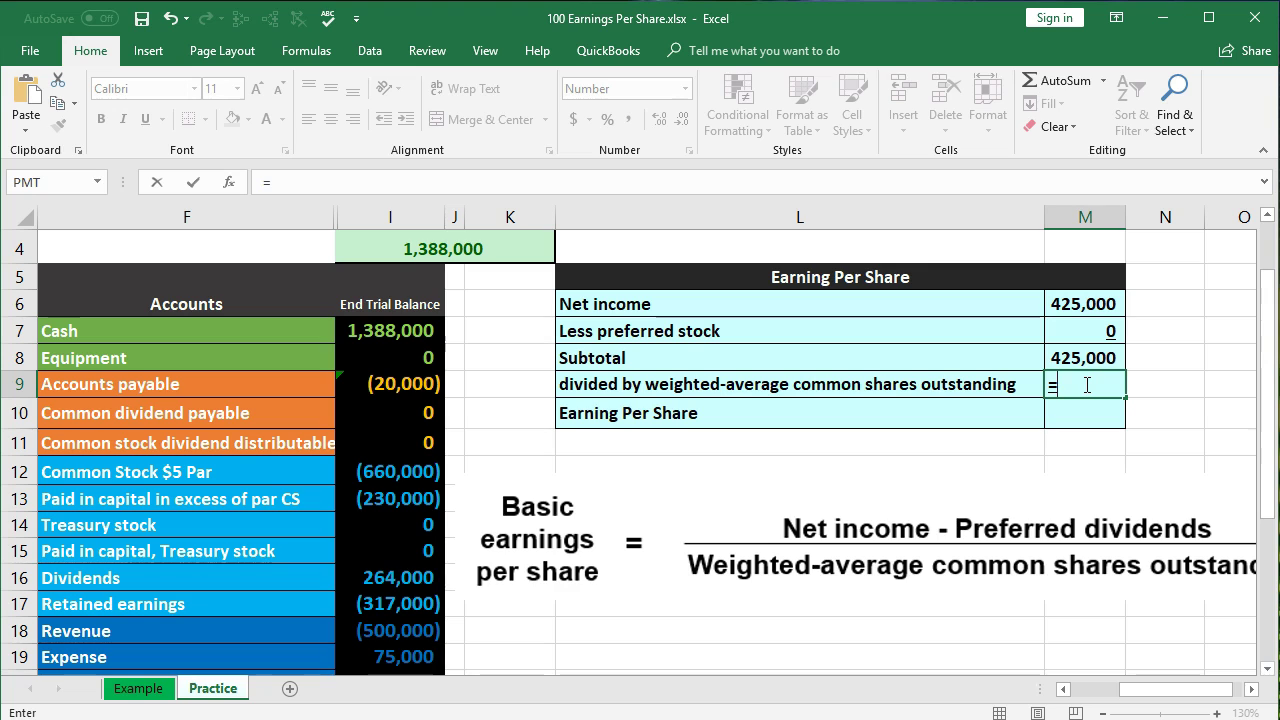
type("66")
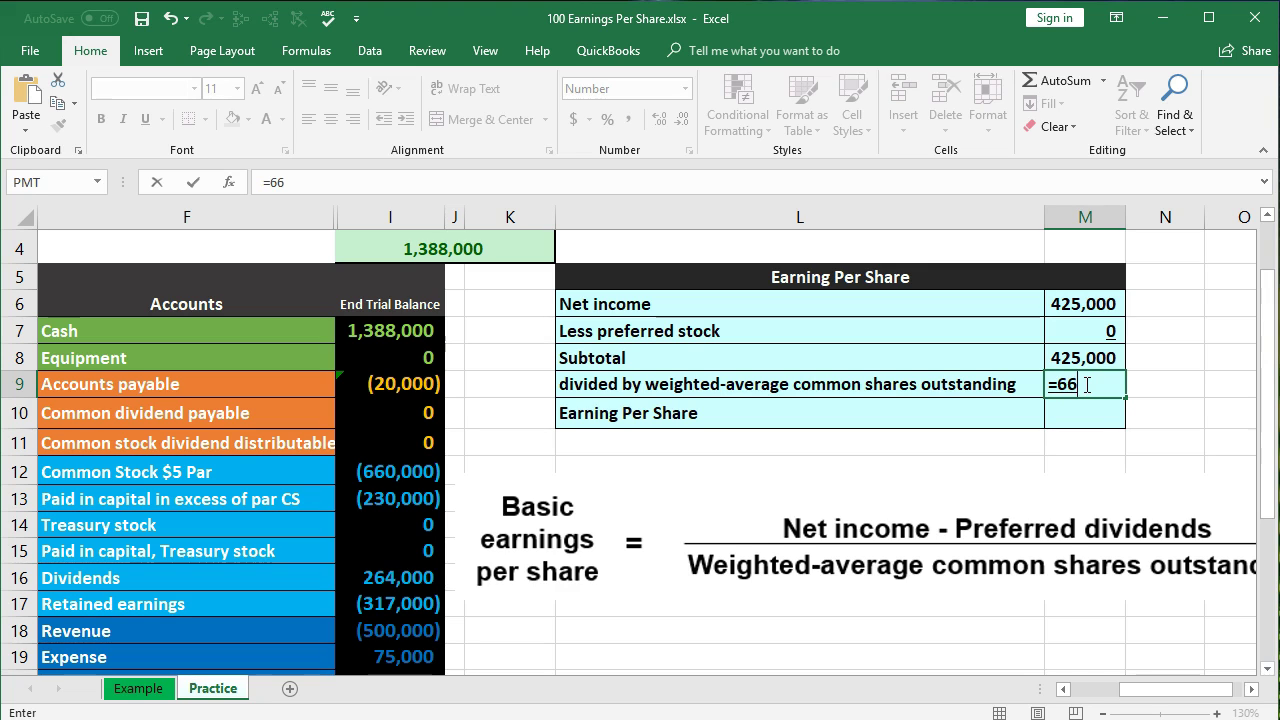
type("0000/")
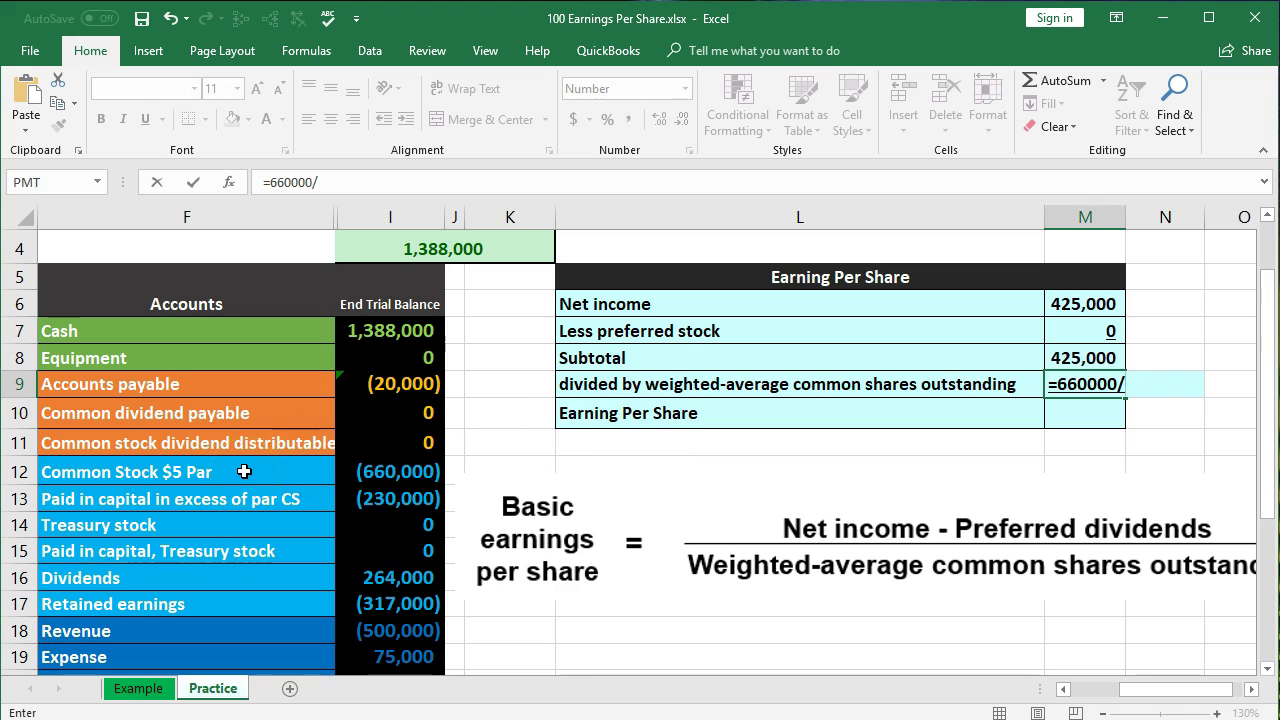
type("5")
key("Return")
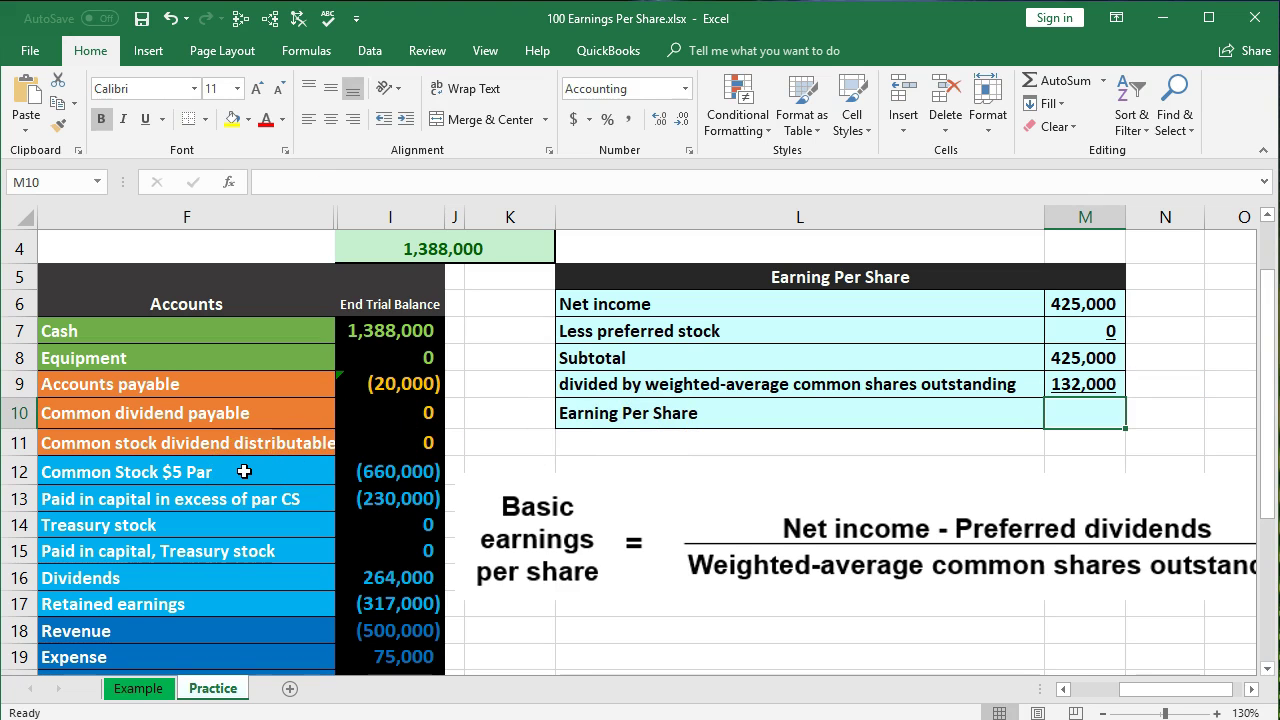
left_click(1068, 388)
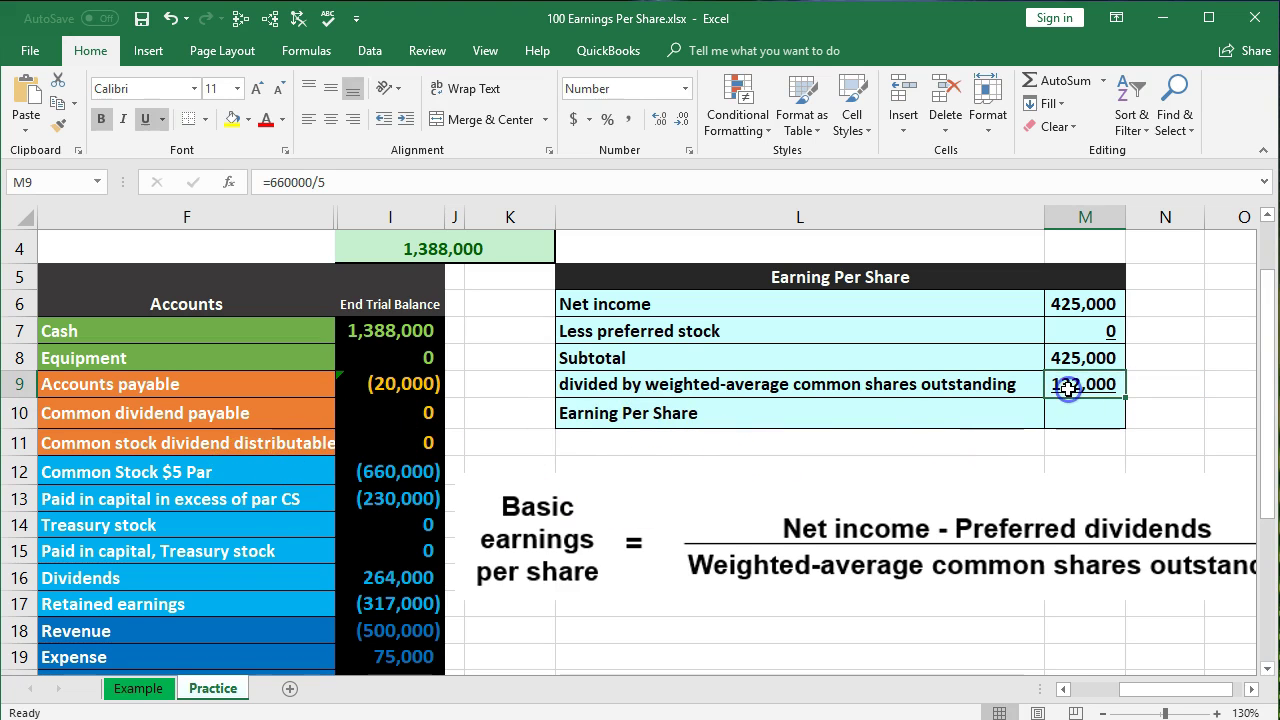
left_click(1124, 411)
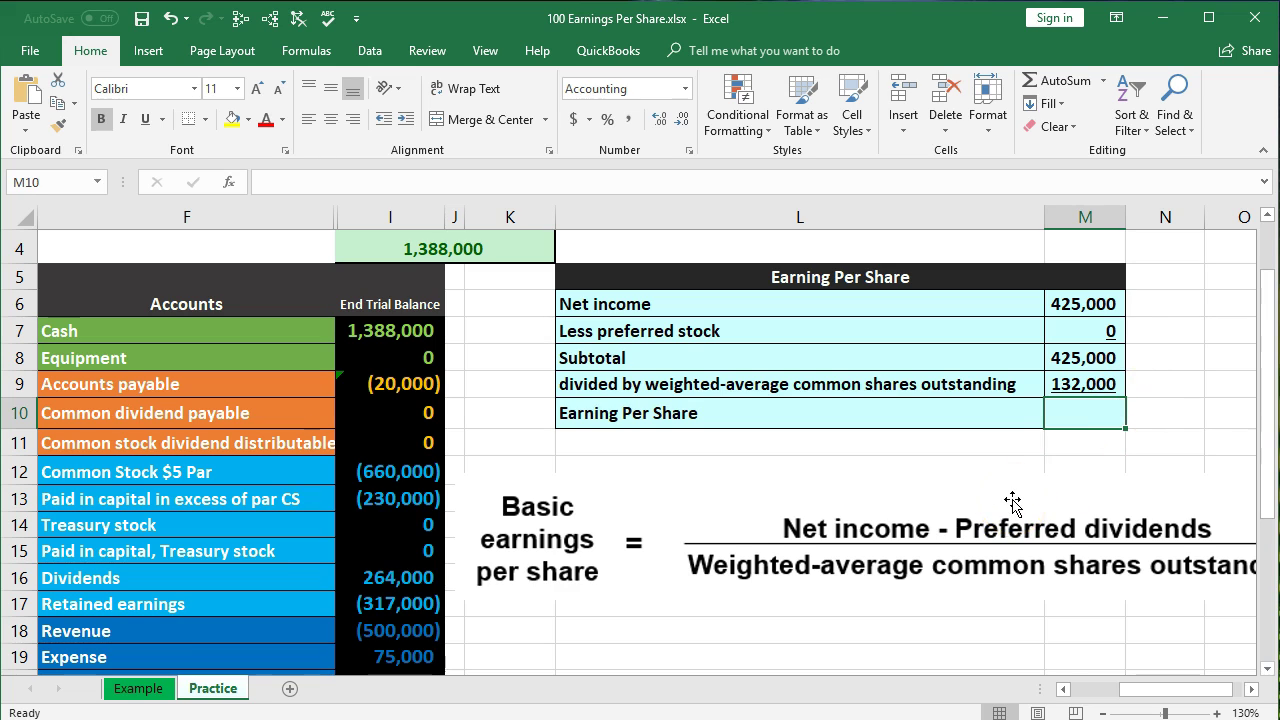
Enter =M8/M9 in M10 so Earning Per Share shows $3.22.
type("=")
left_click(1062, 366)
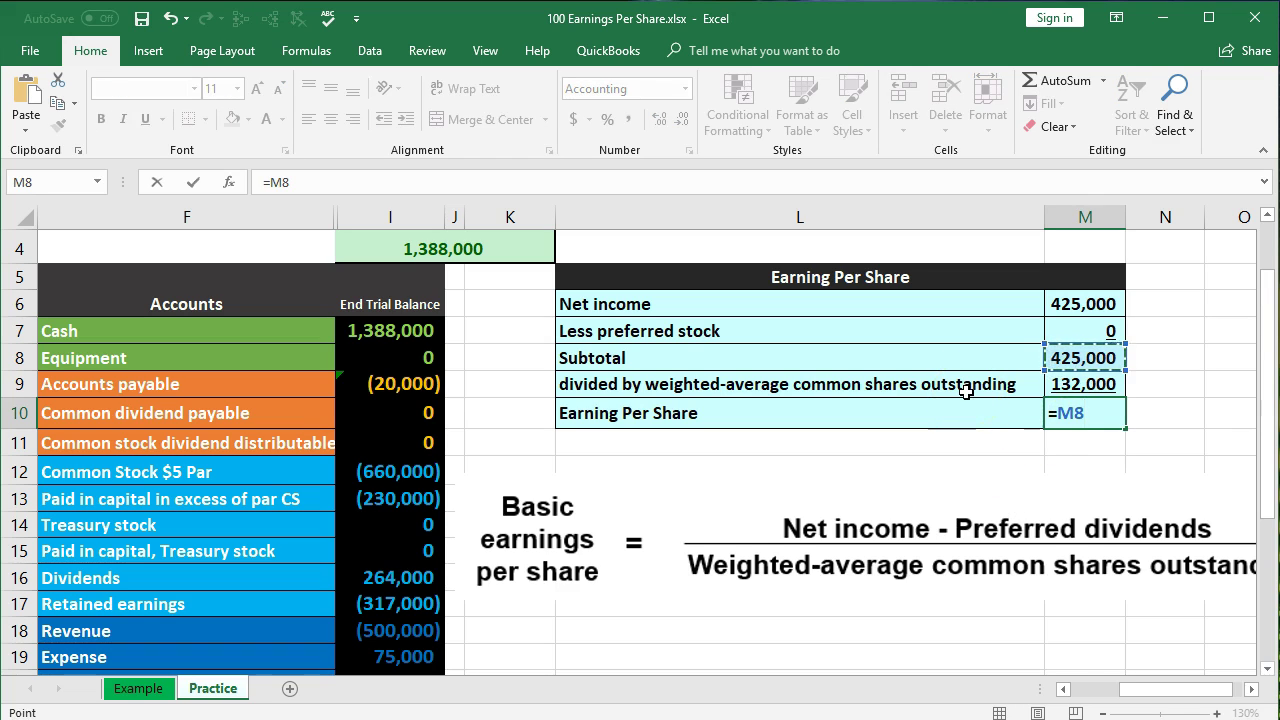
type("/")
left_click(1068, 384)
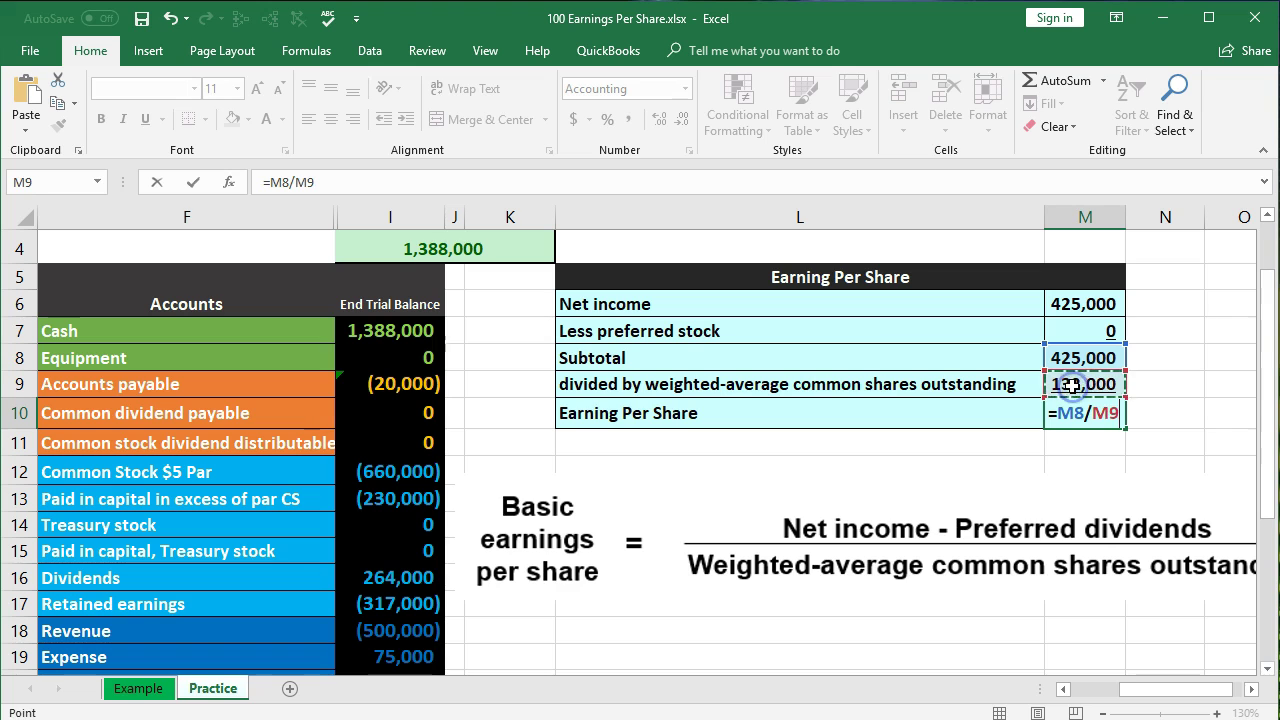
key("Return")
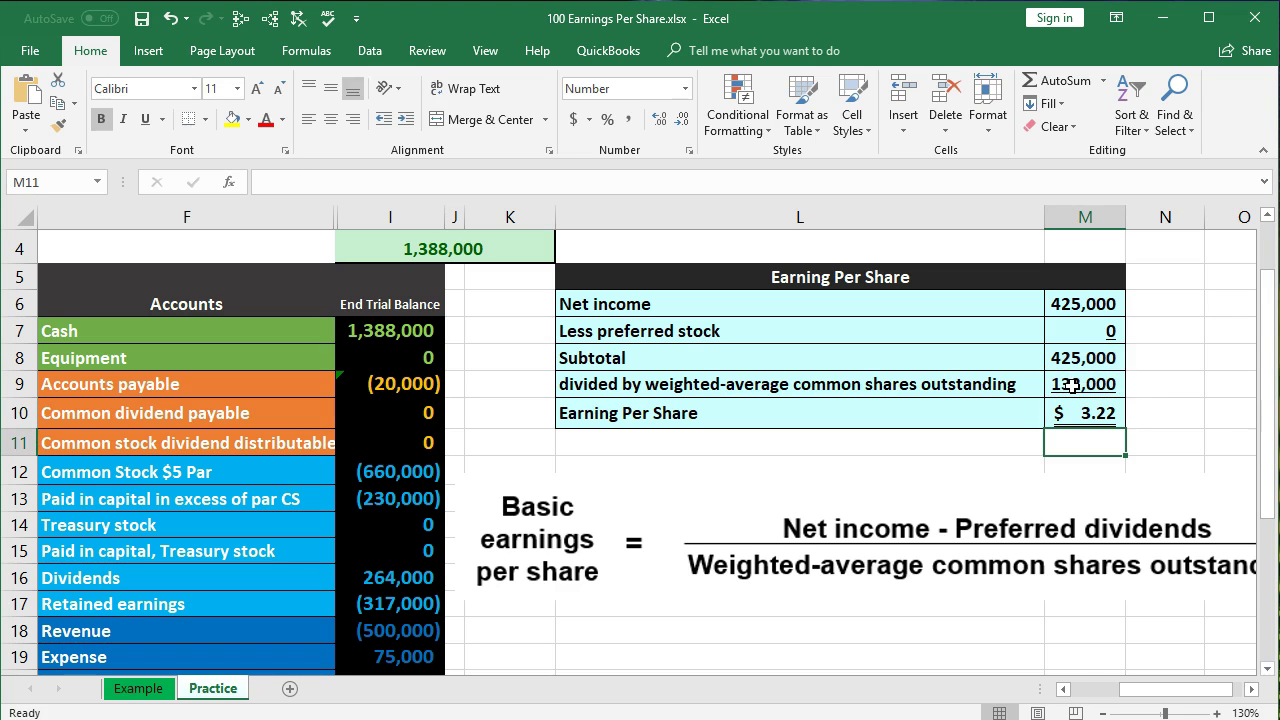
key("XF86Calculator")
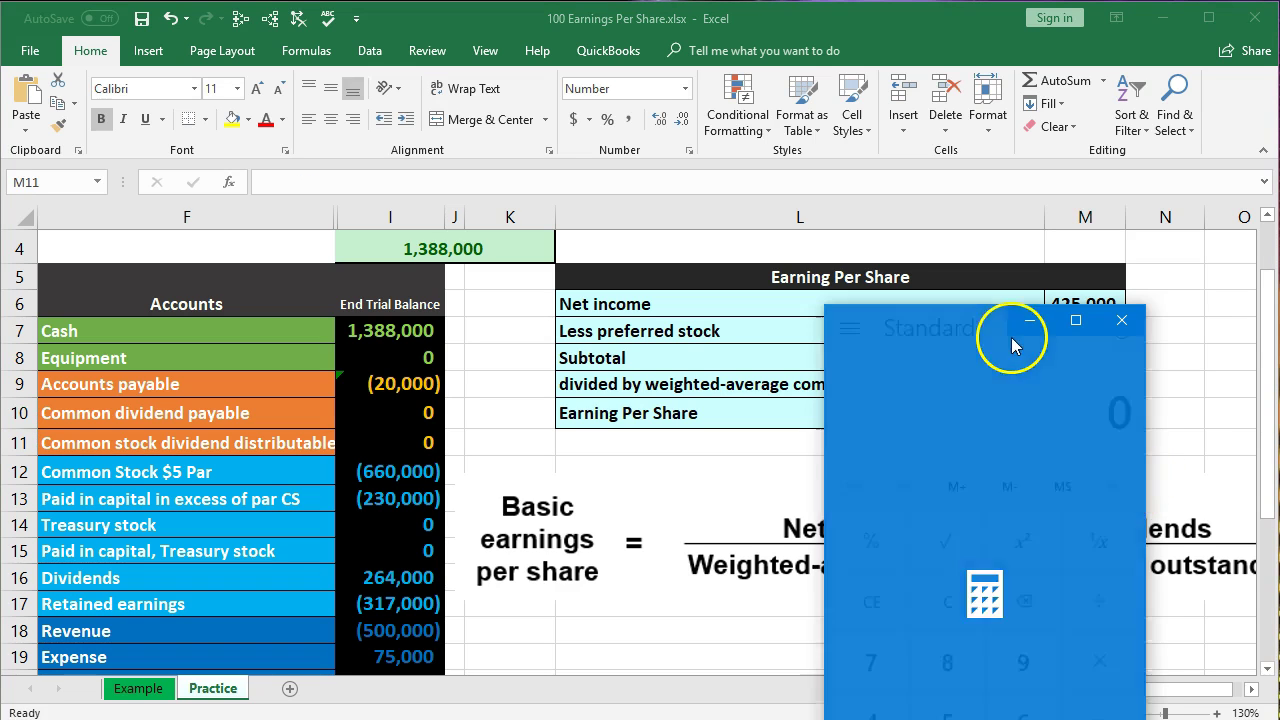
left_click_drag(922, 330, 660, 274)
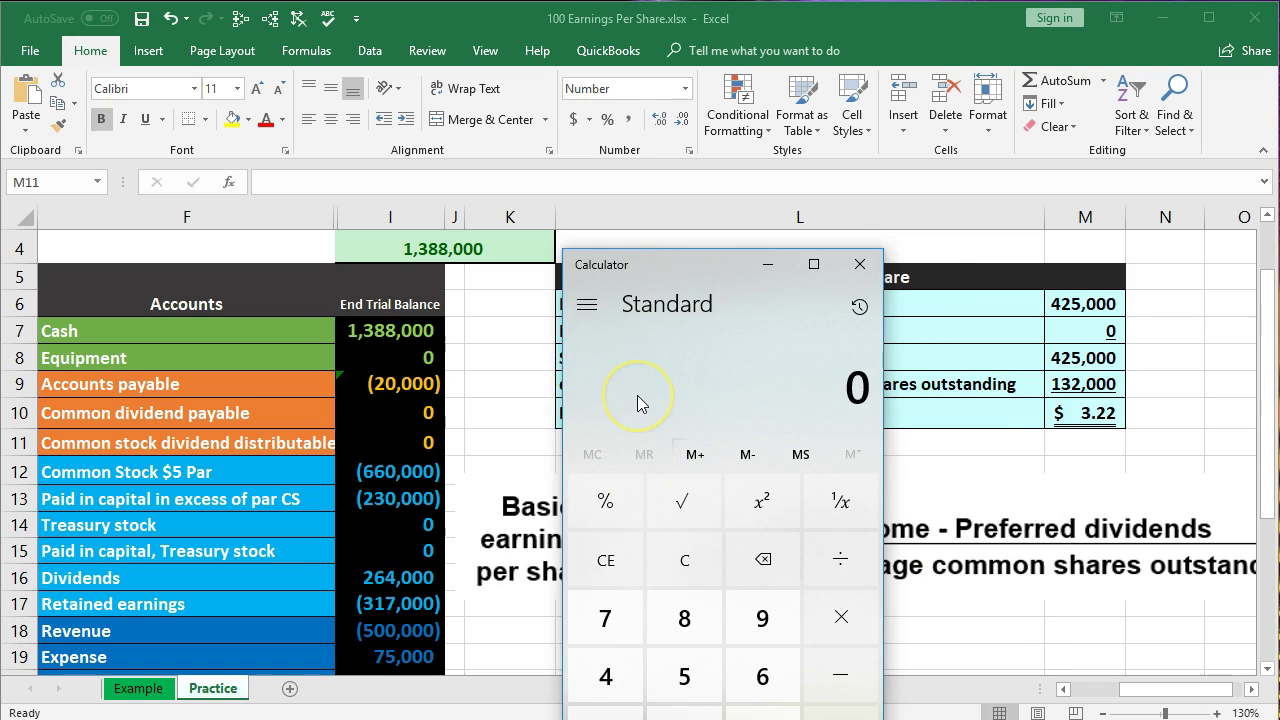
type("425,000")
key("slash")
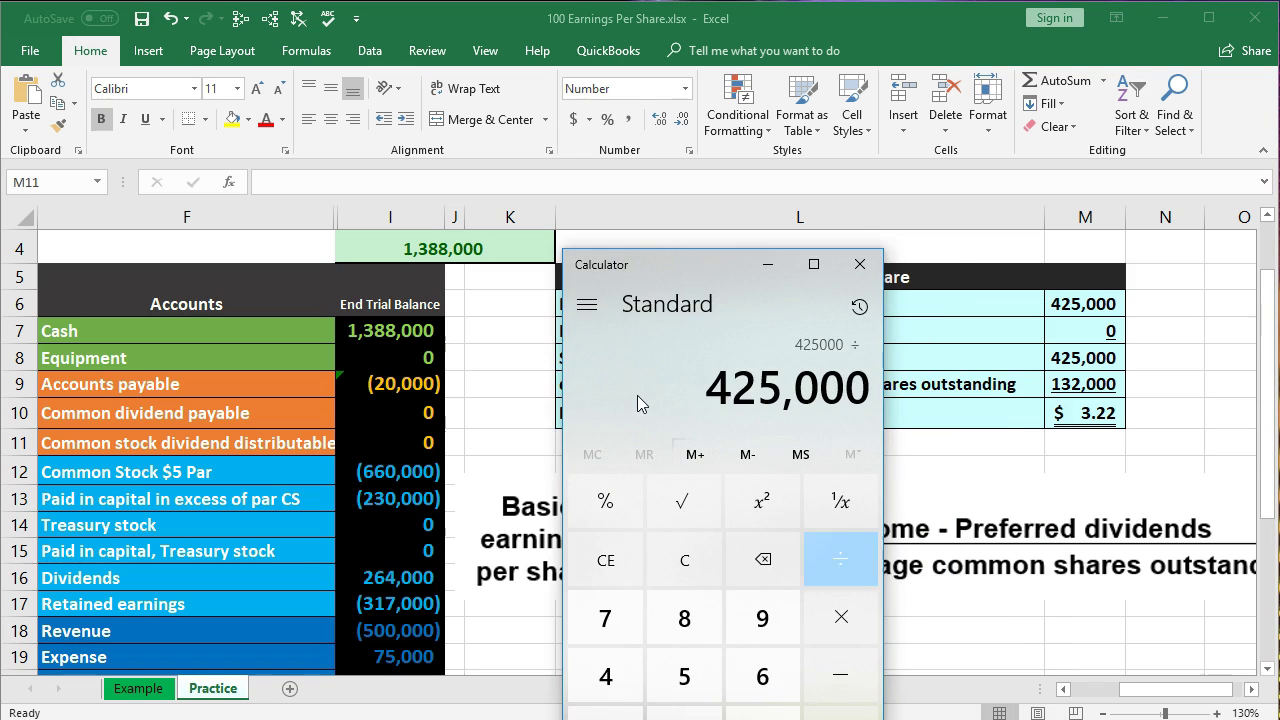
type("132000")
key("Return")
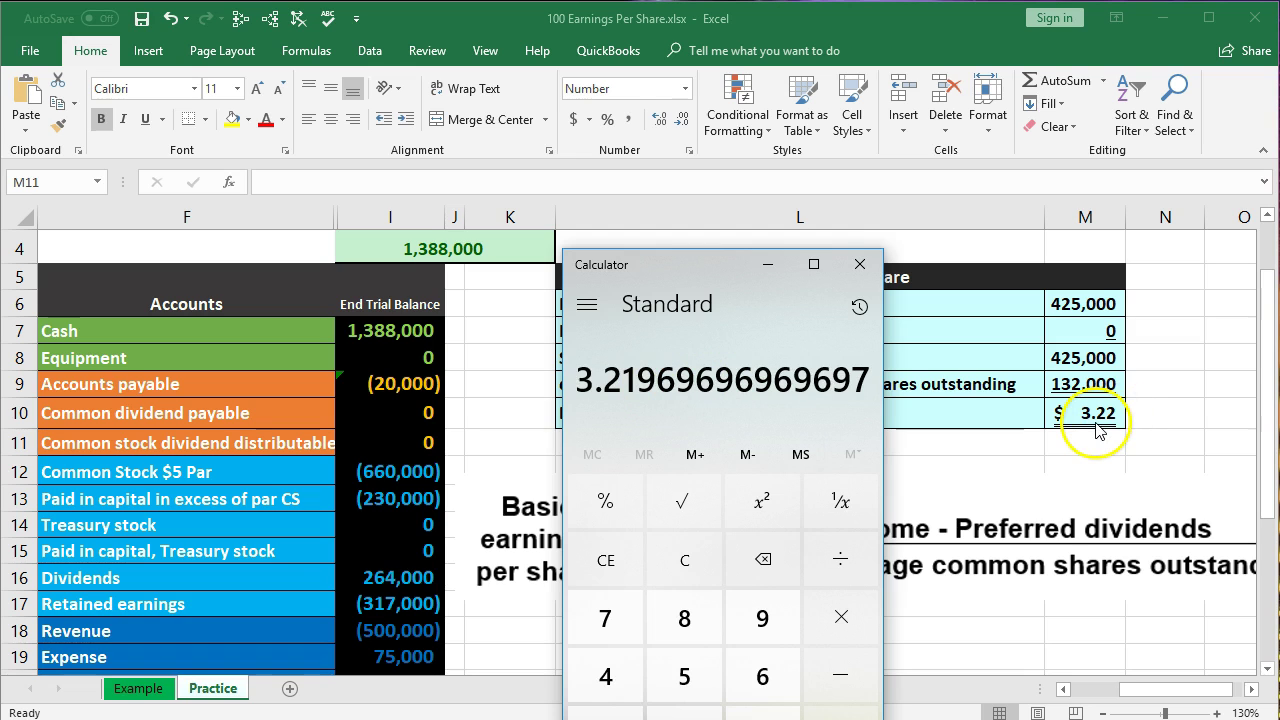
left_click(860, 264)
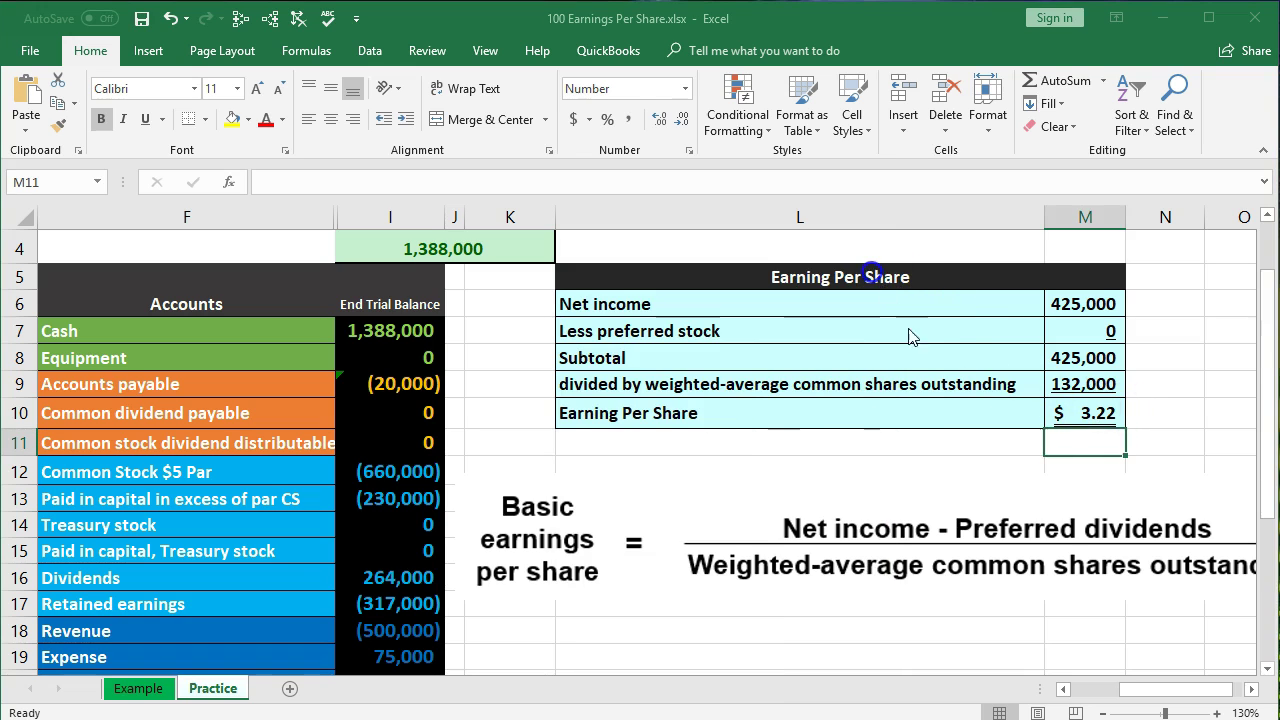
left_click(1118, 410)
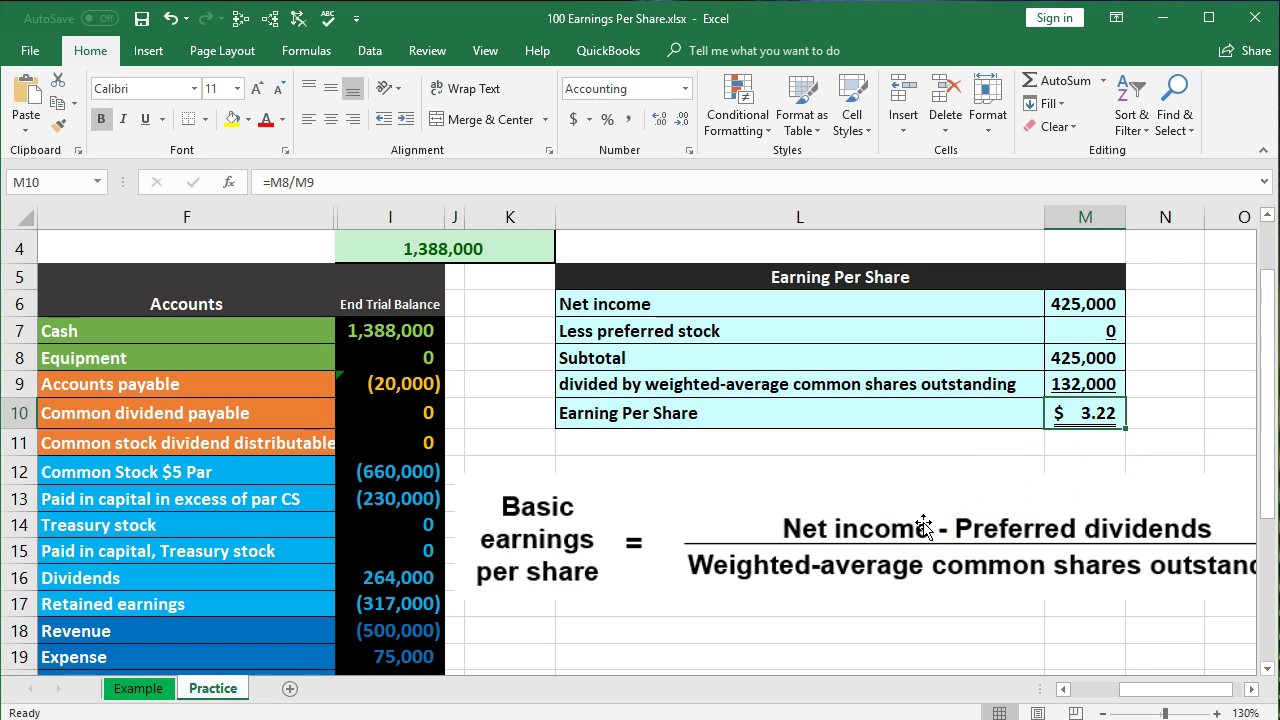
key("XF86Calculator")
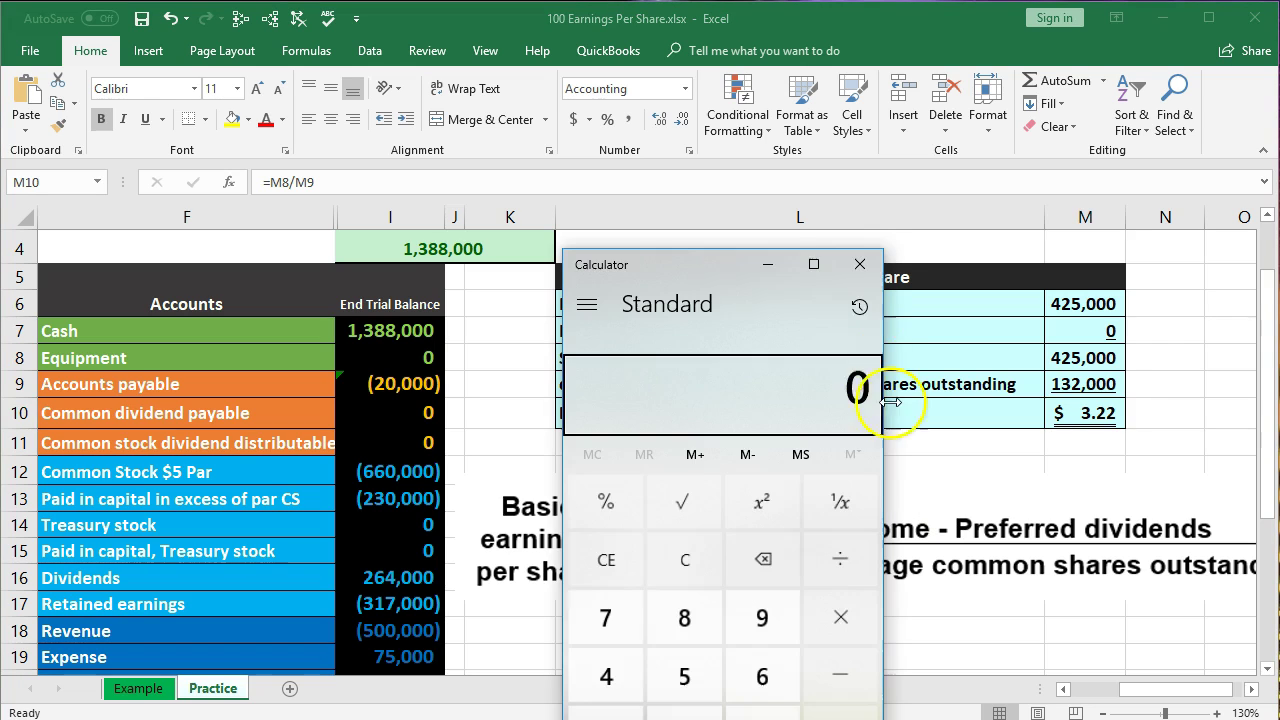
left_click_drag(703, 263, 626, 379)
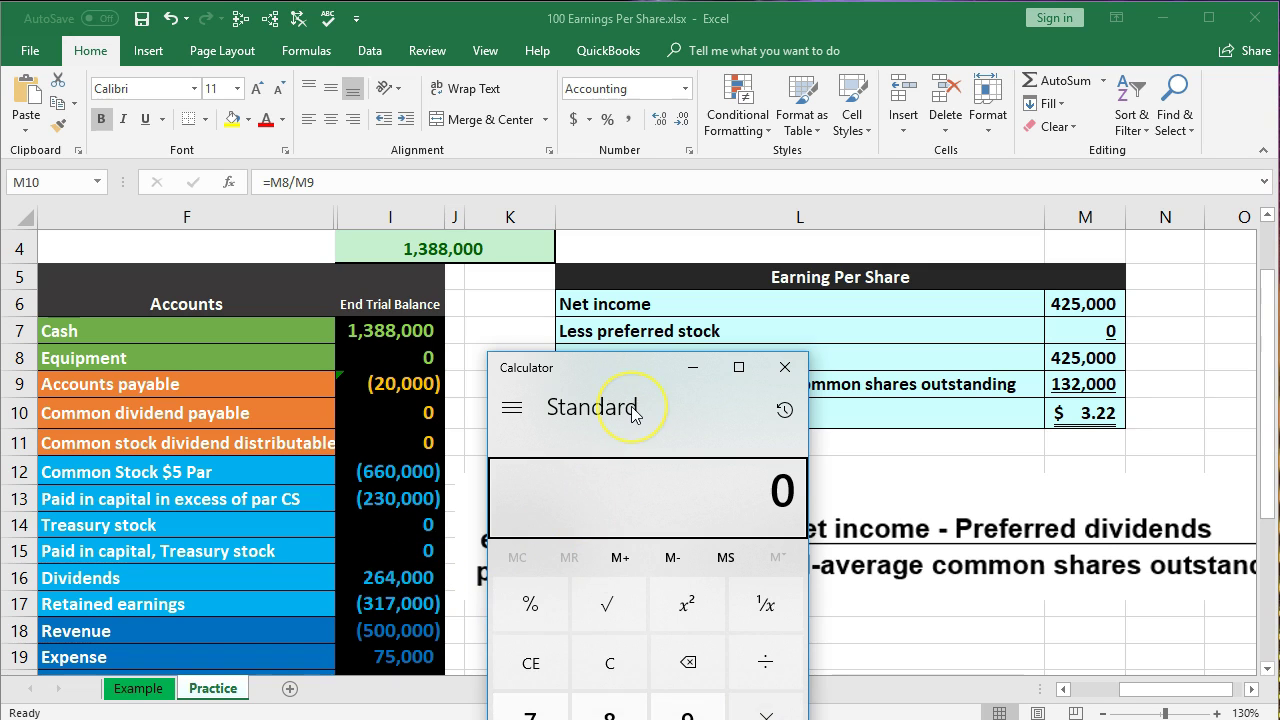
type("2640000")
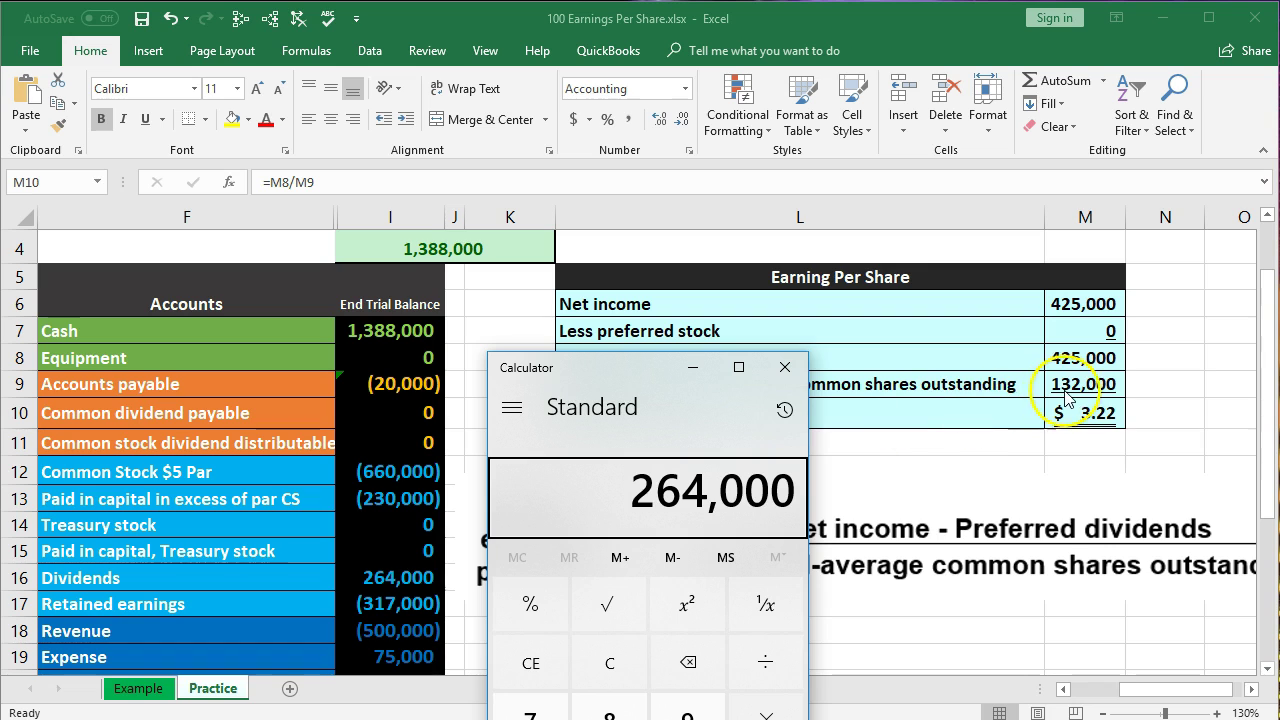
key("slash")
type("132000")
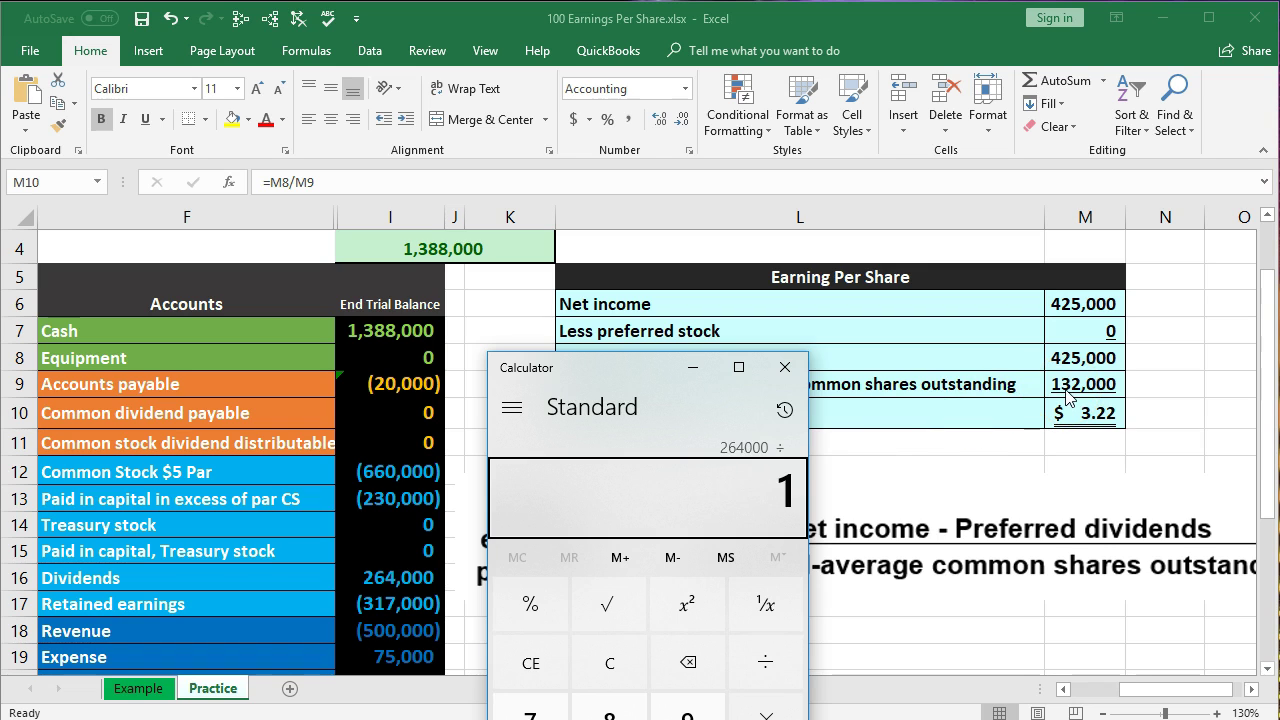
key("Return")
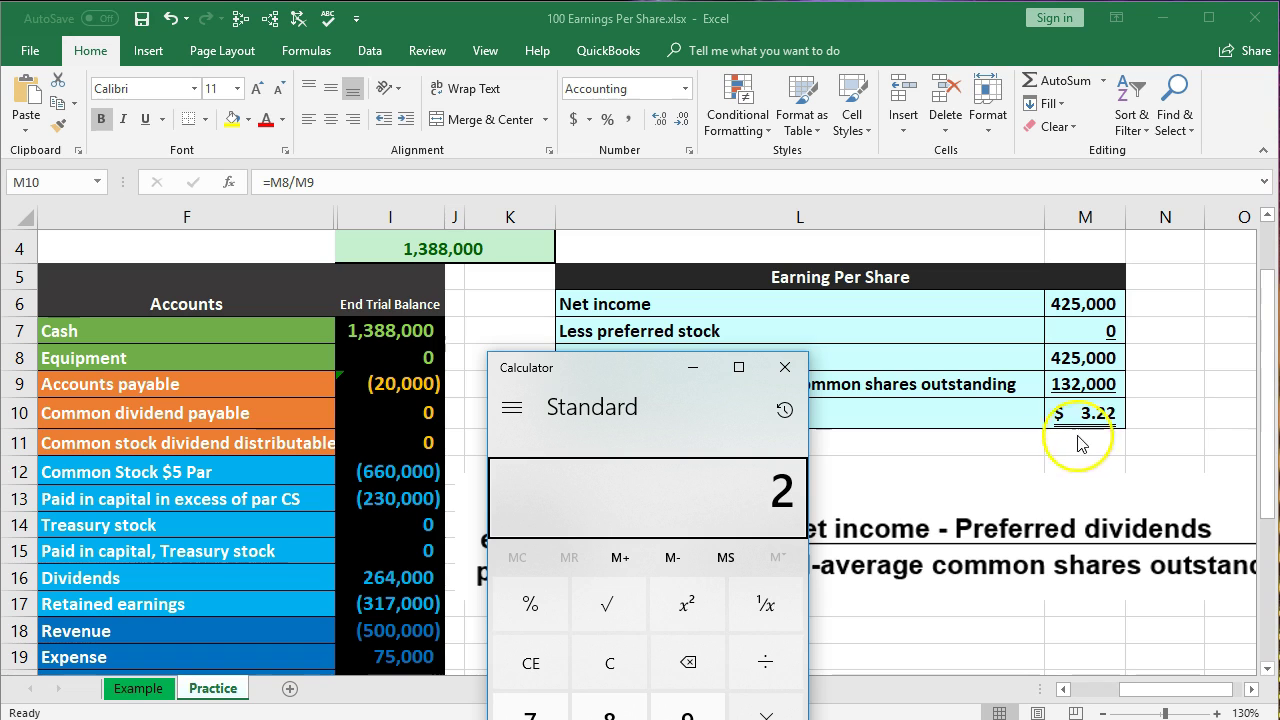
left_click(785, 367)
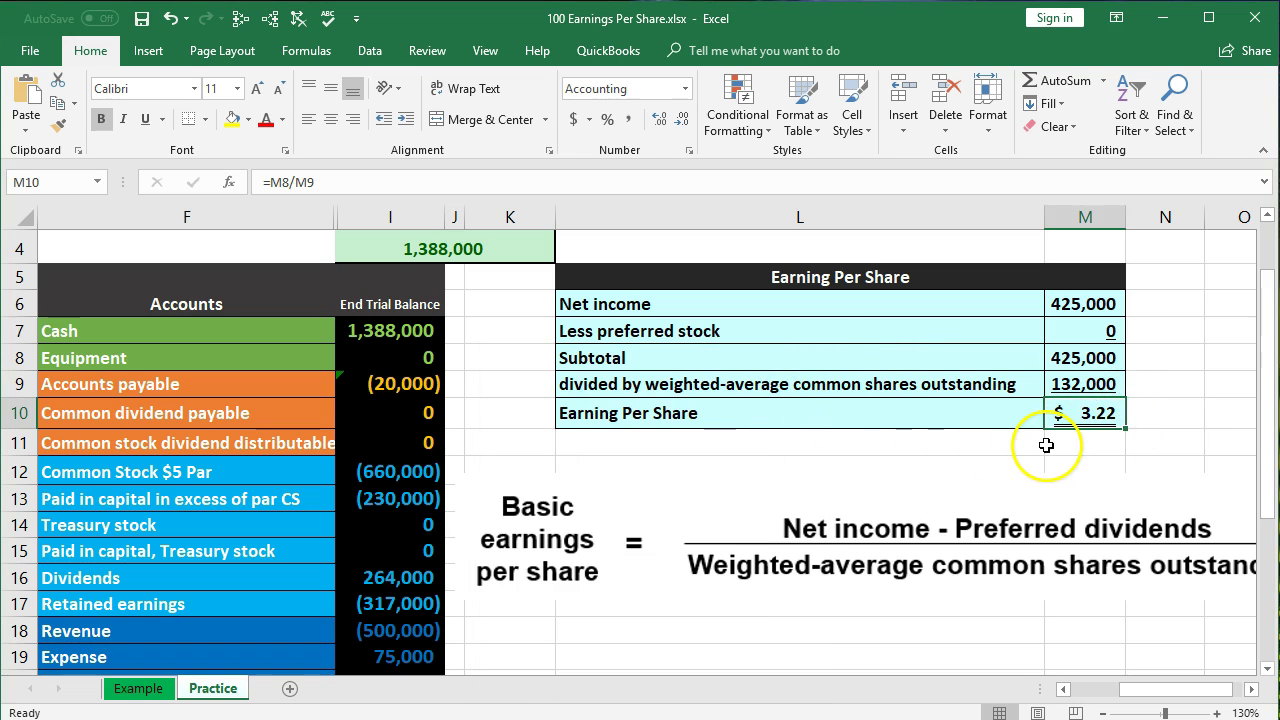
left_click(1149, 391)
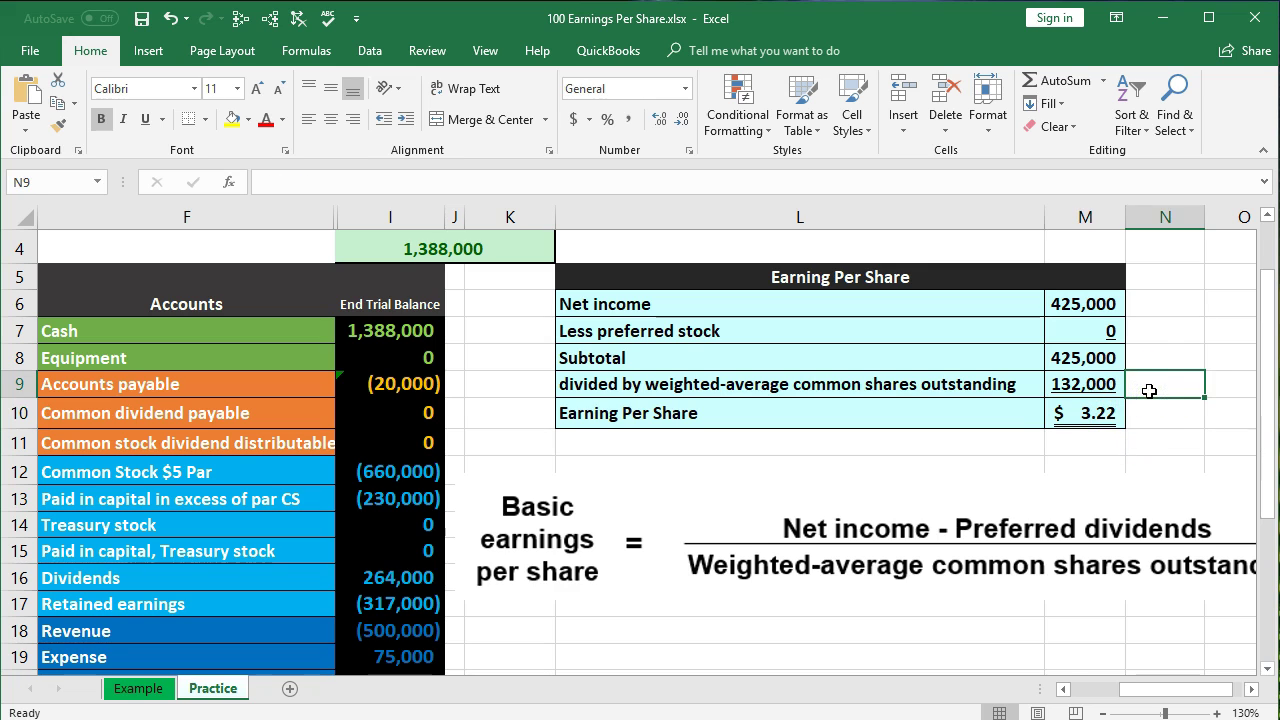